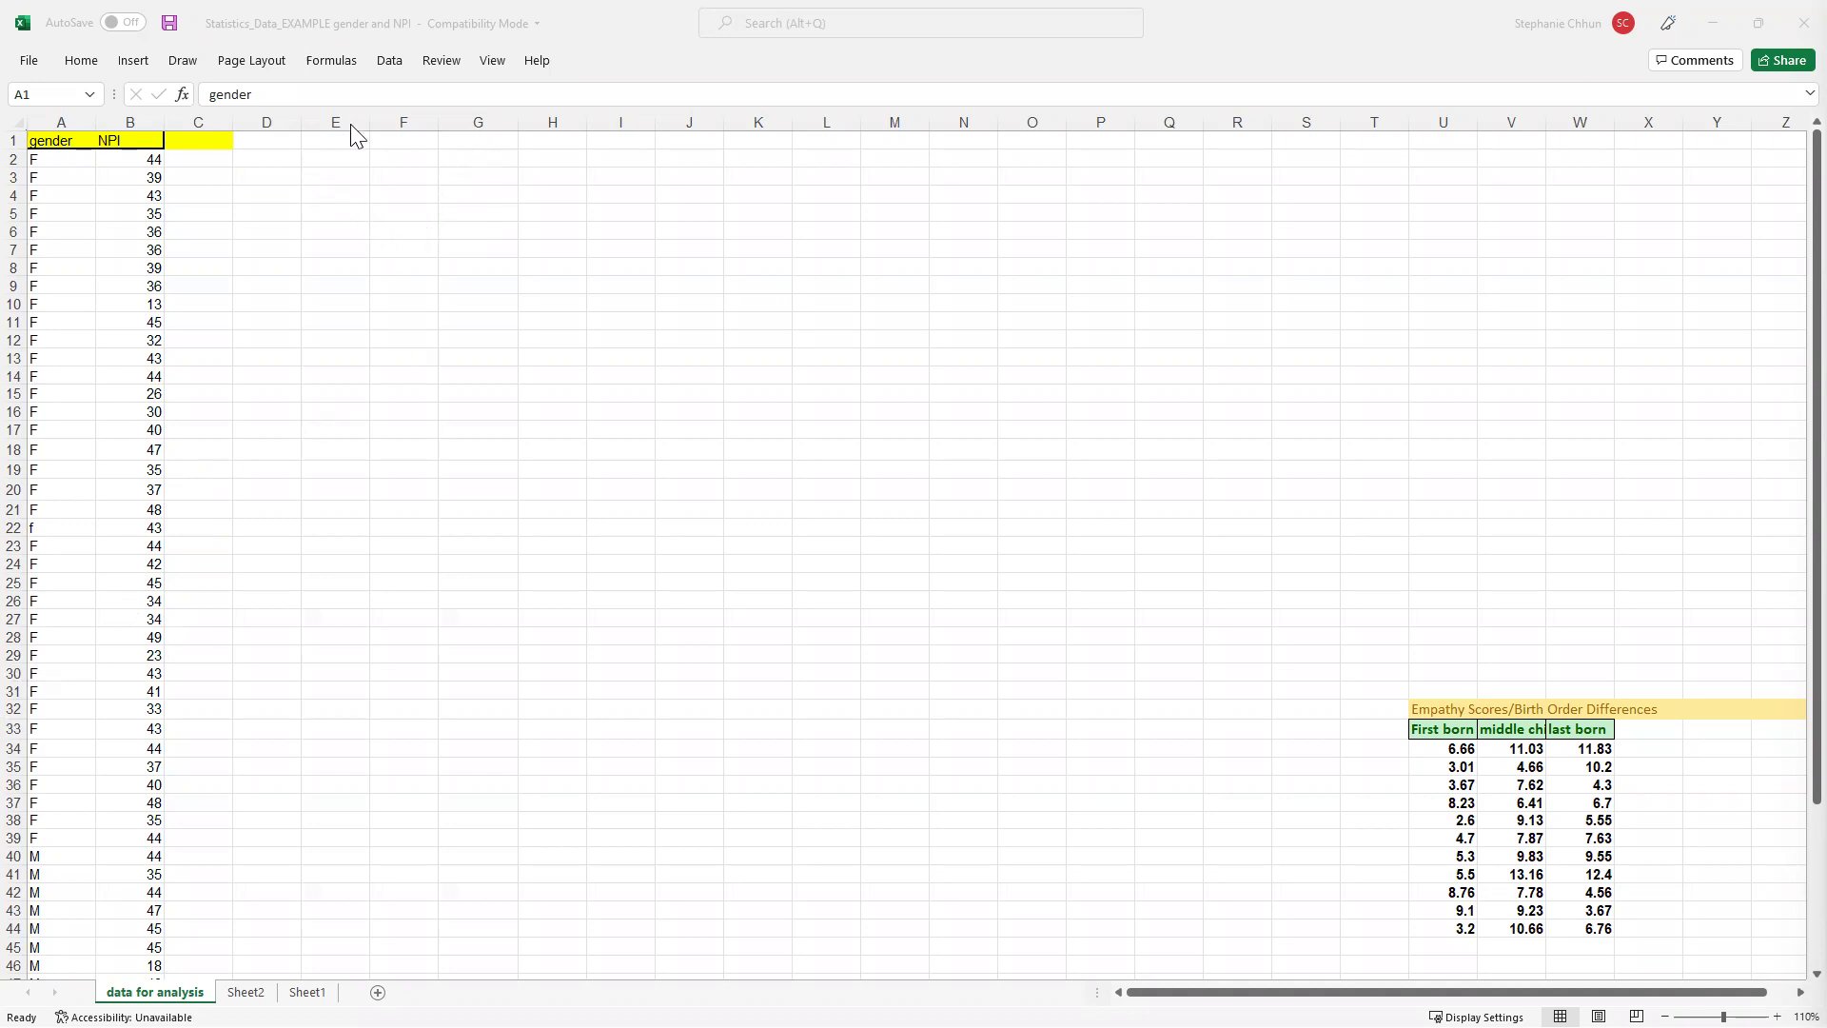
Step: Start a t-Test: Two-Sample Assuming Unequal Variances from the data analysis tools
click(387, 63)
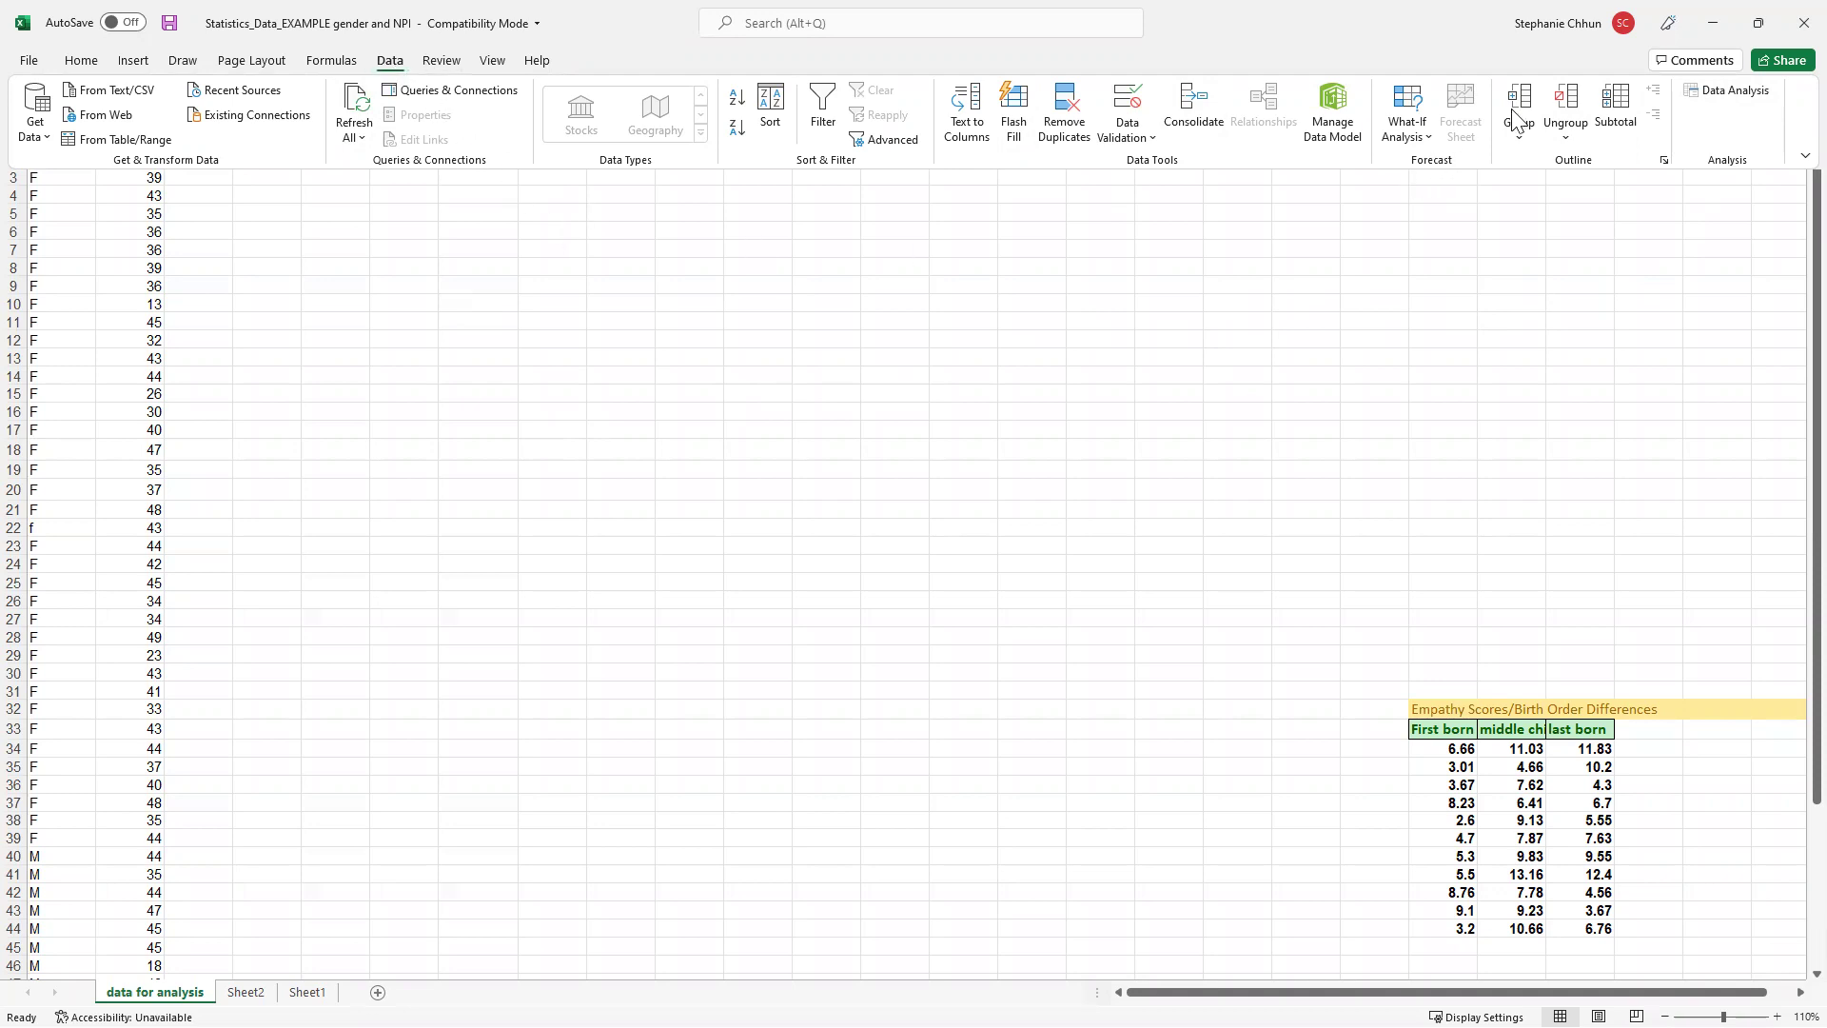
click(1732, 99)
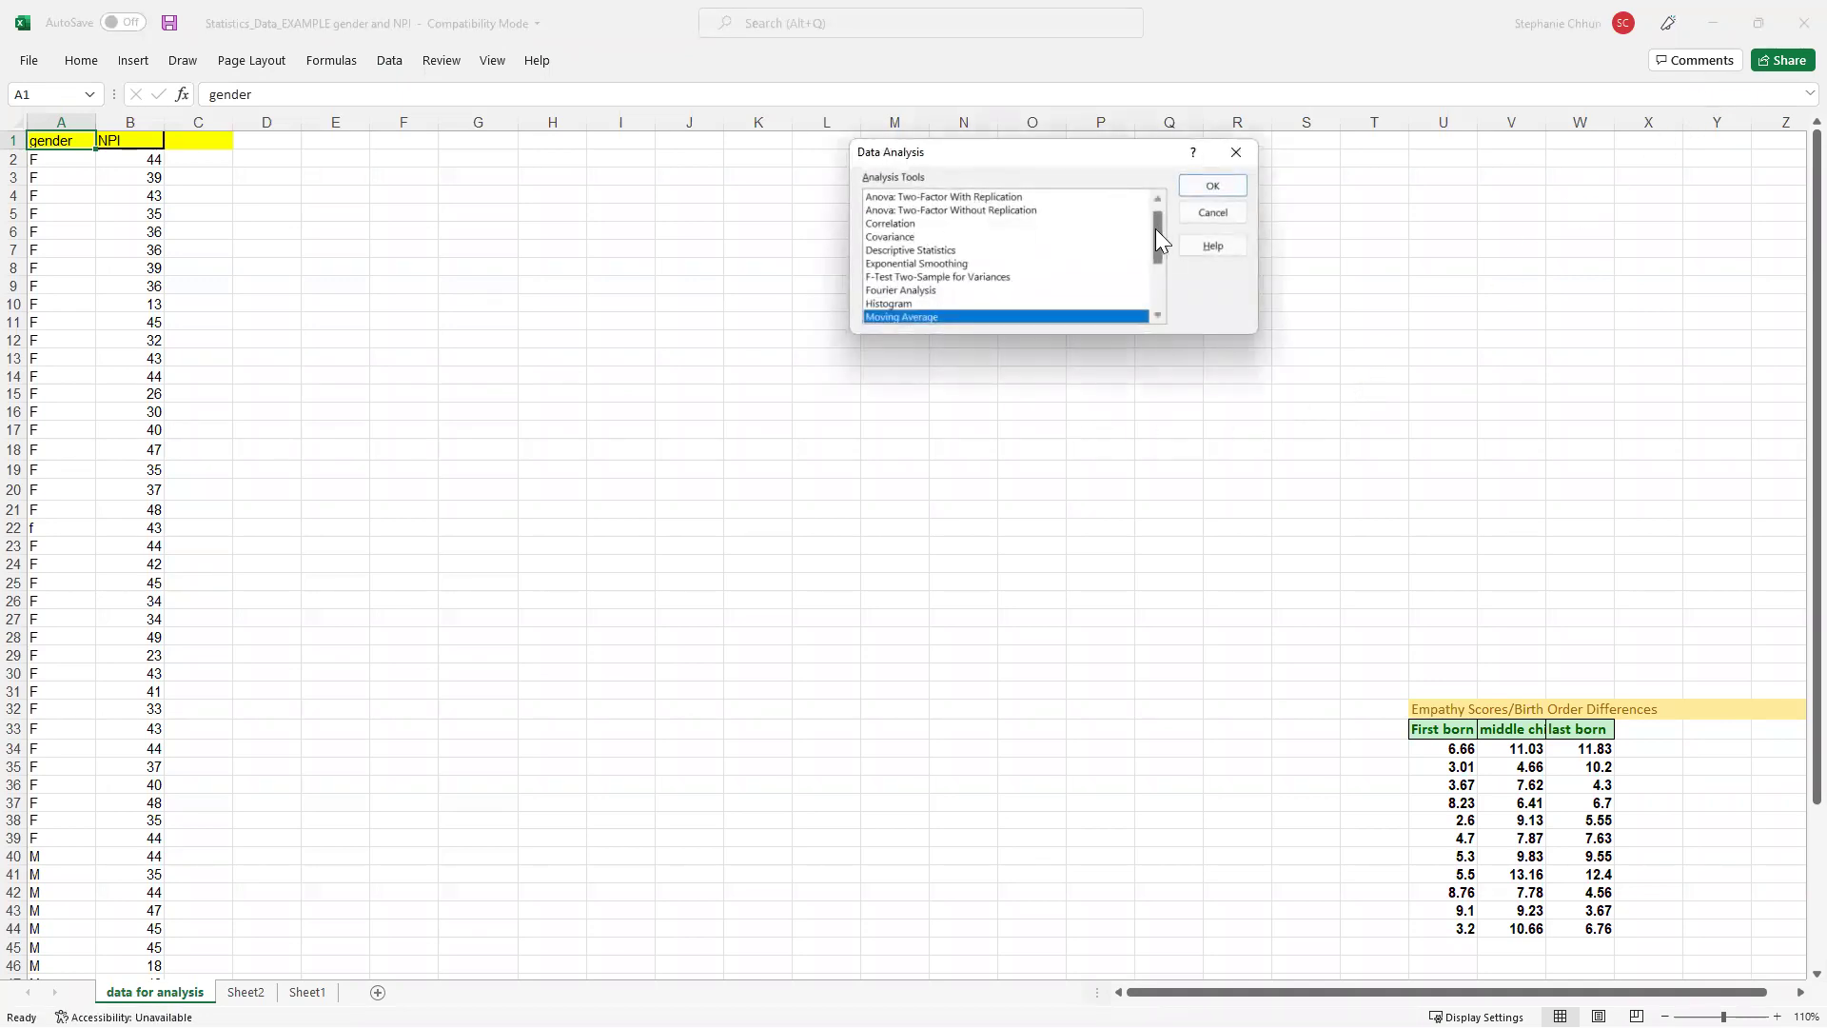
drag(1155, 230, 1155, 286)
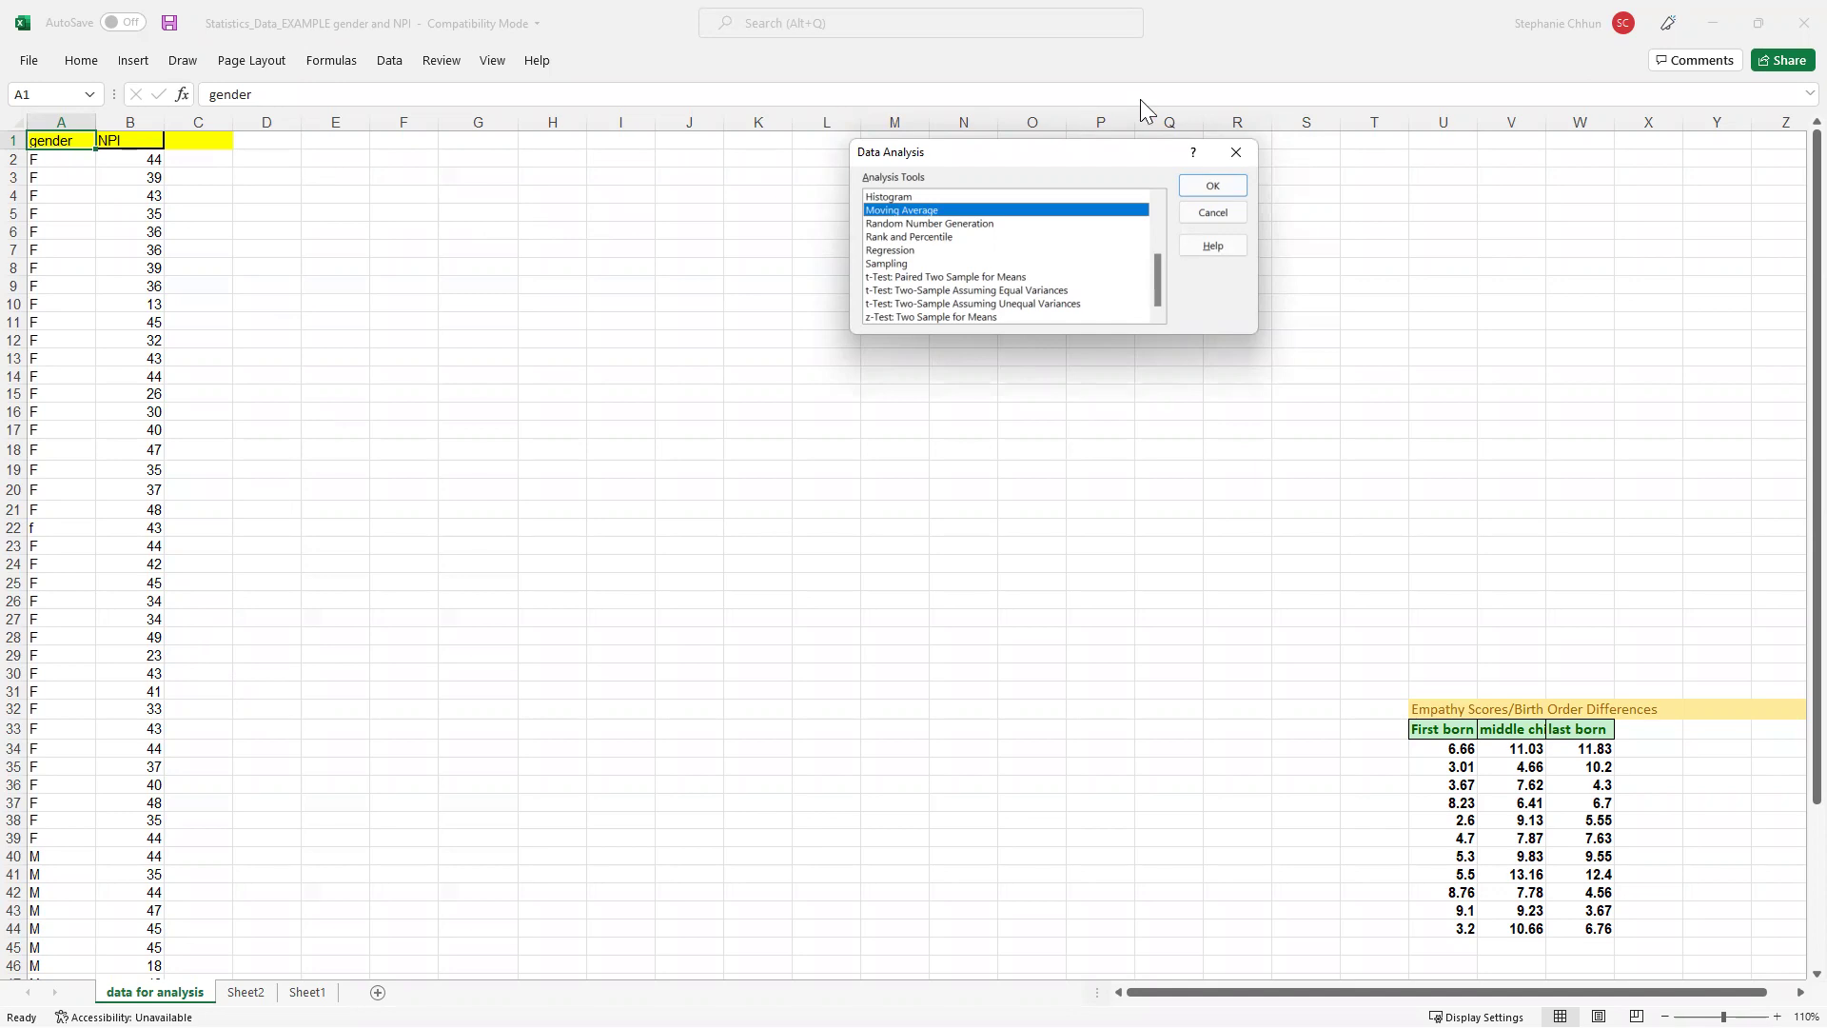
click(991, 303)
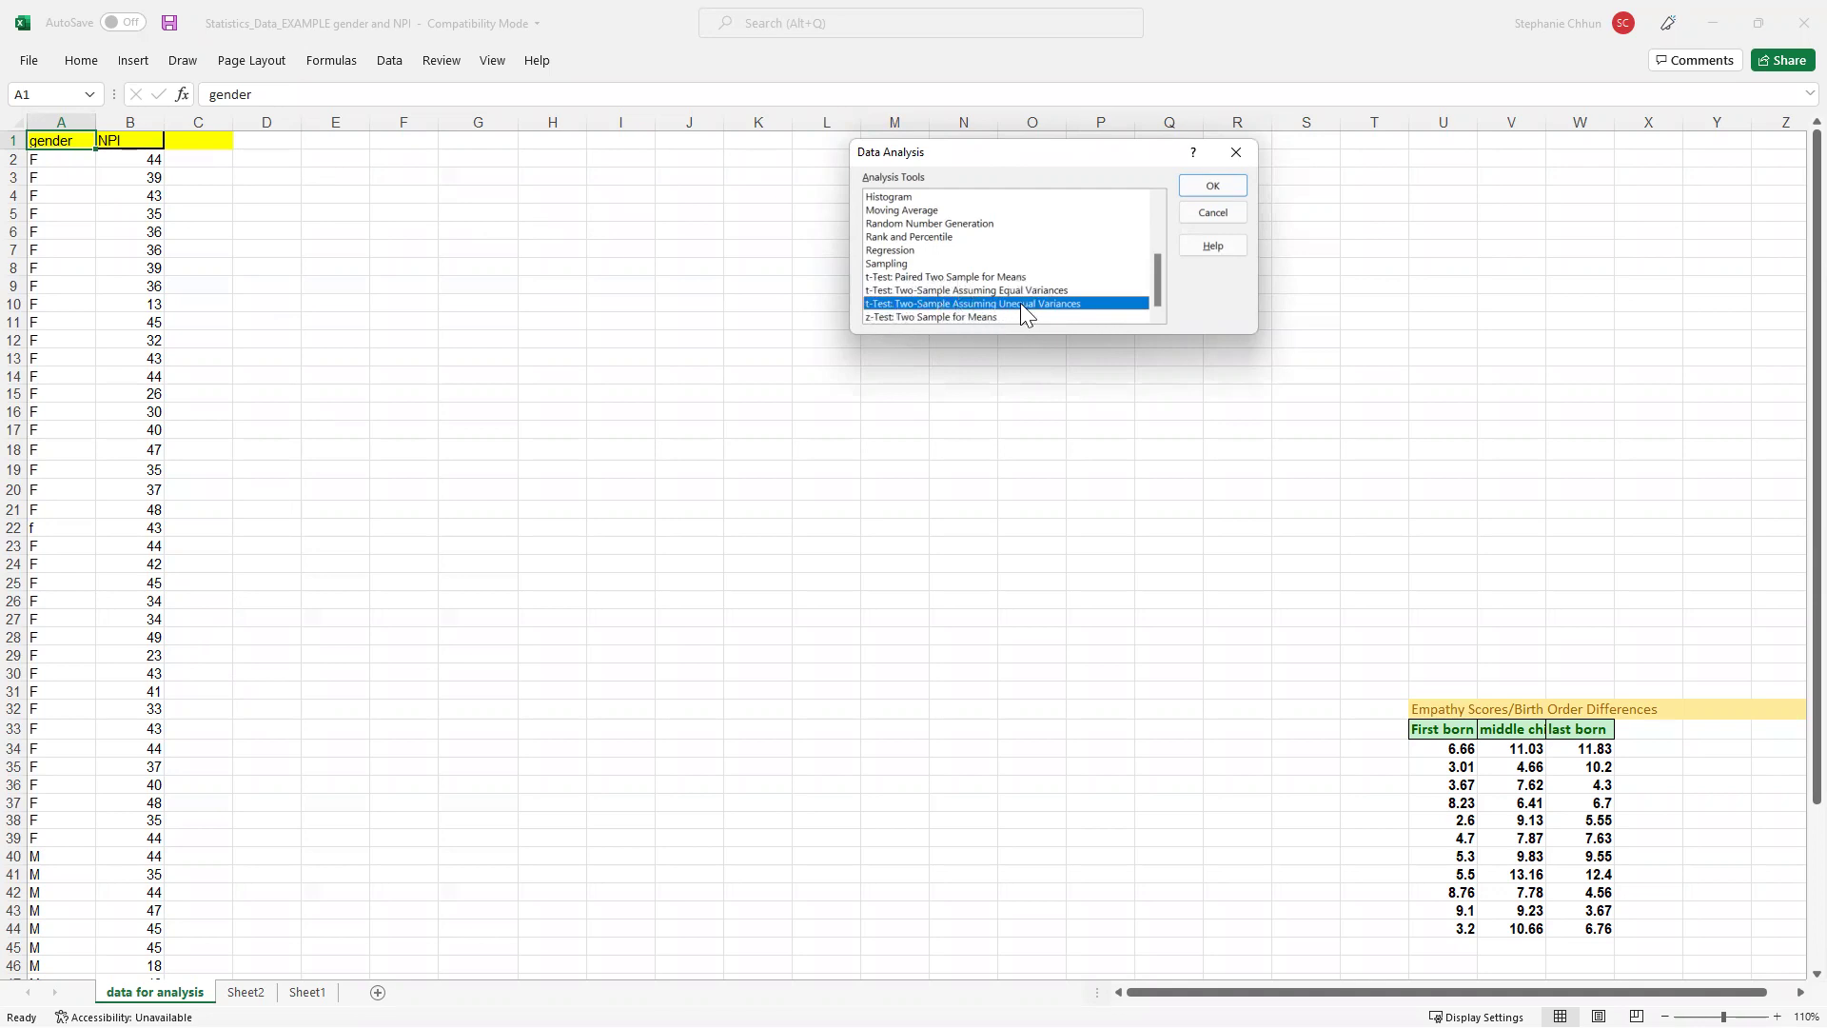
click(1211, 188)
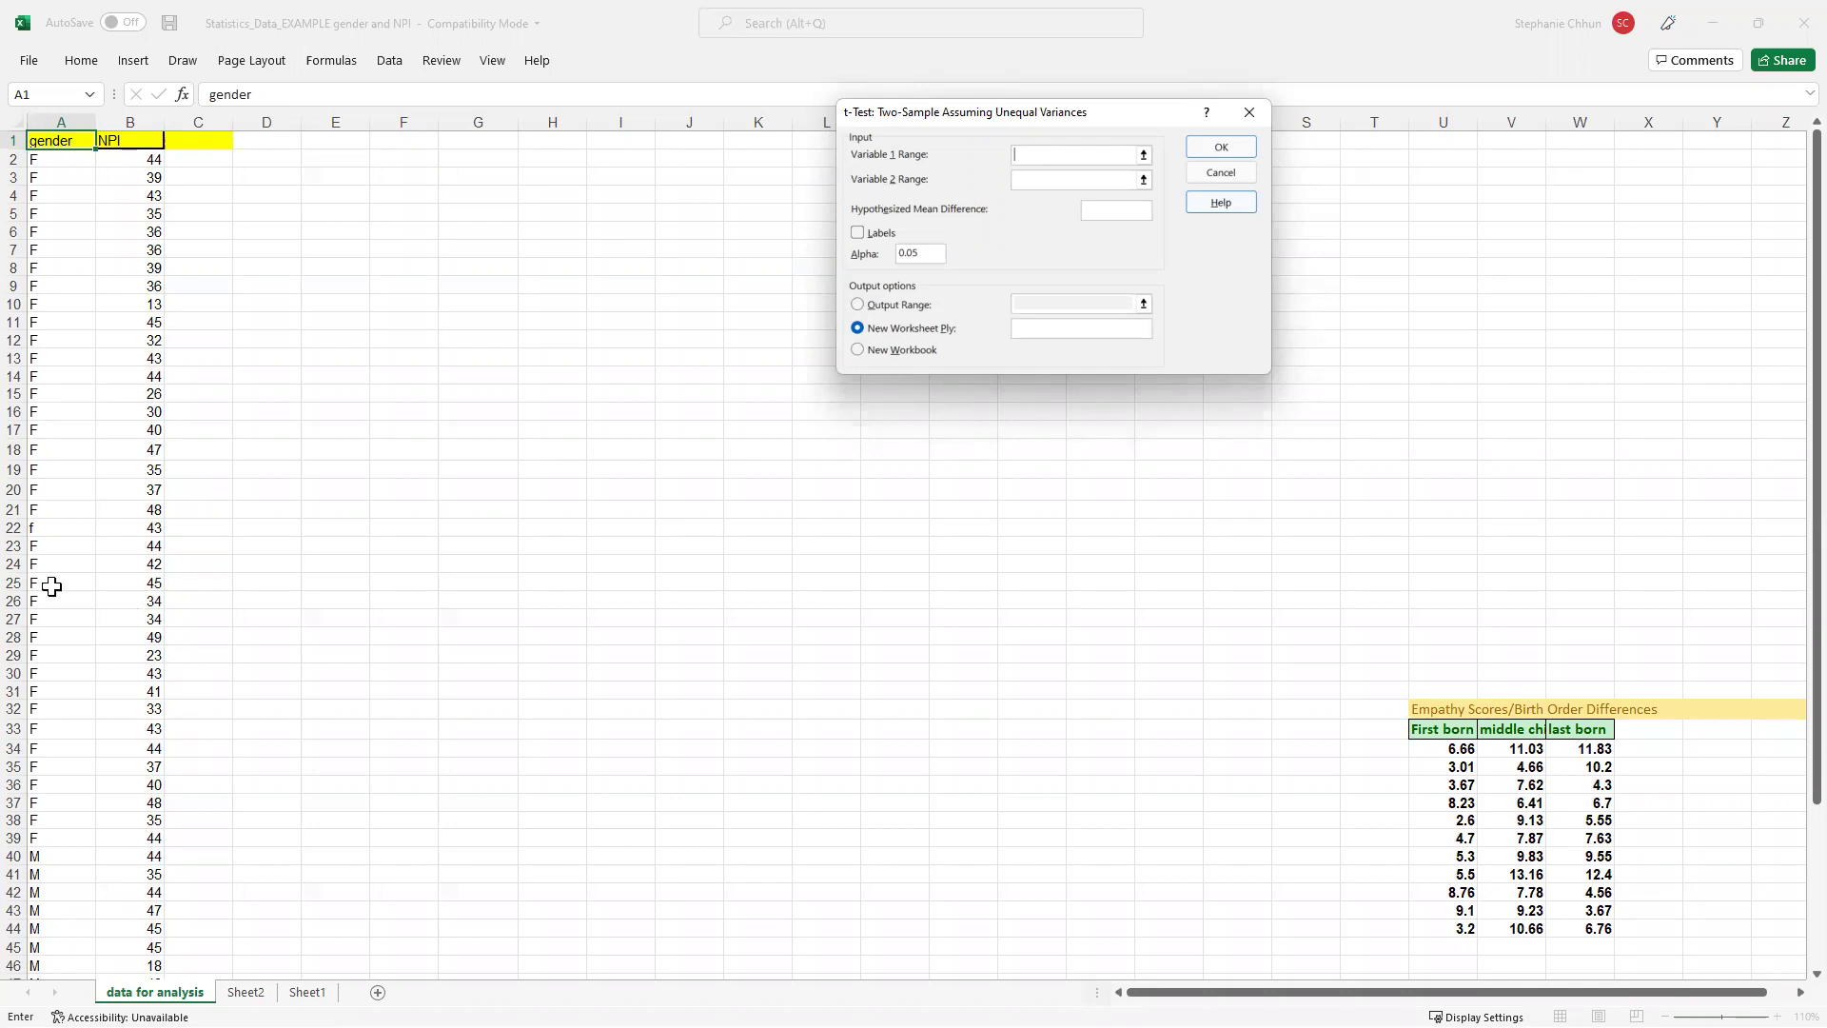
Step: Set the t-test's Variable 1 range to the female NPI scores in B2:B39 and the Variable 2 range to the male scores in B40:B57
scroll(58, 381, down, 2)
scroll(58, 384, down, 4)
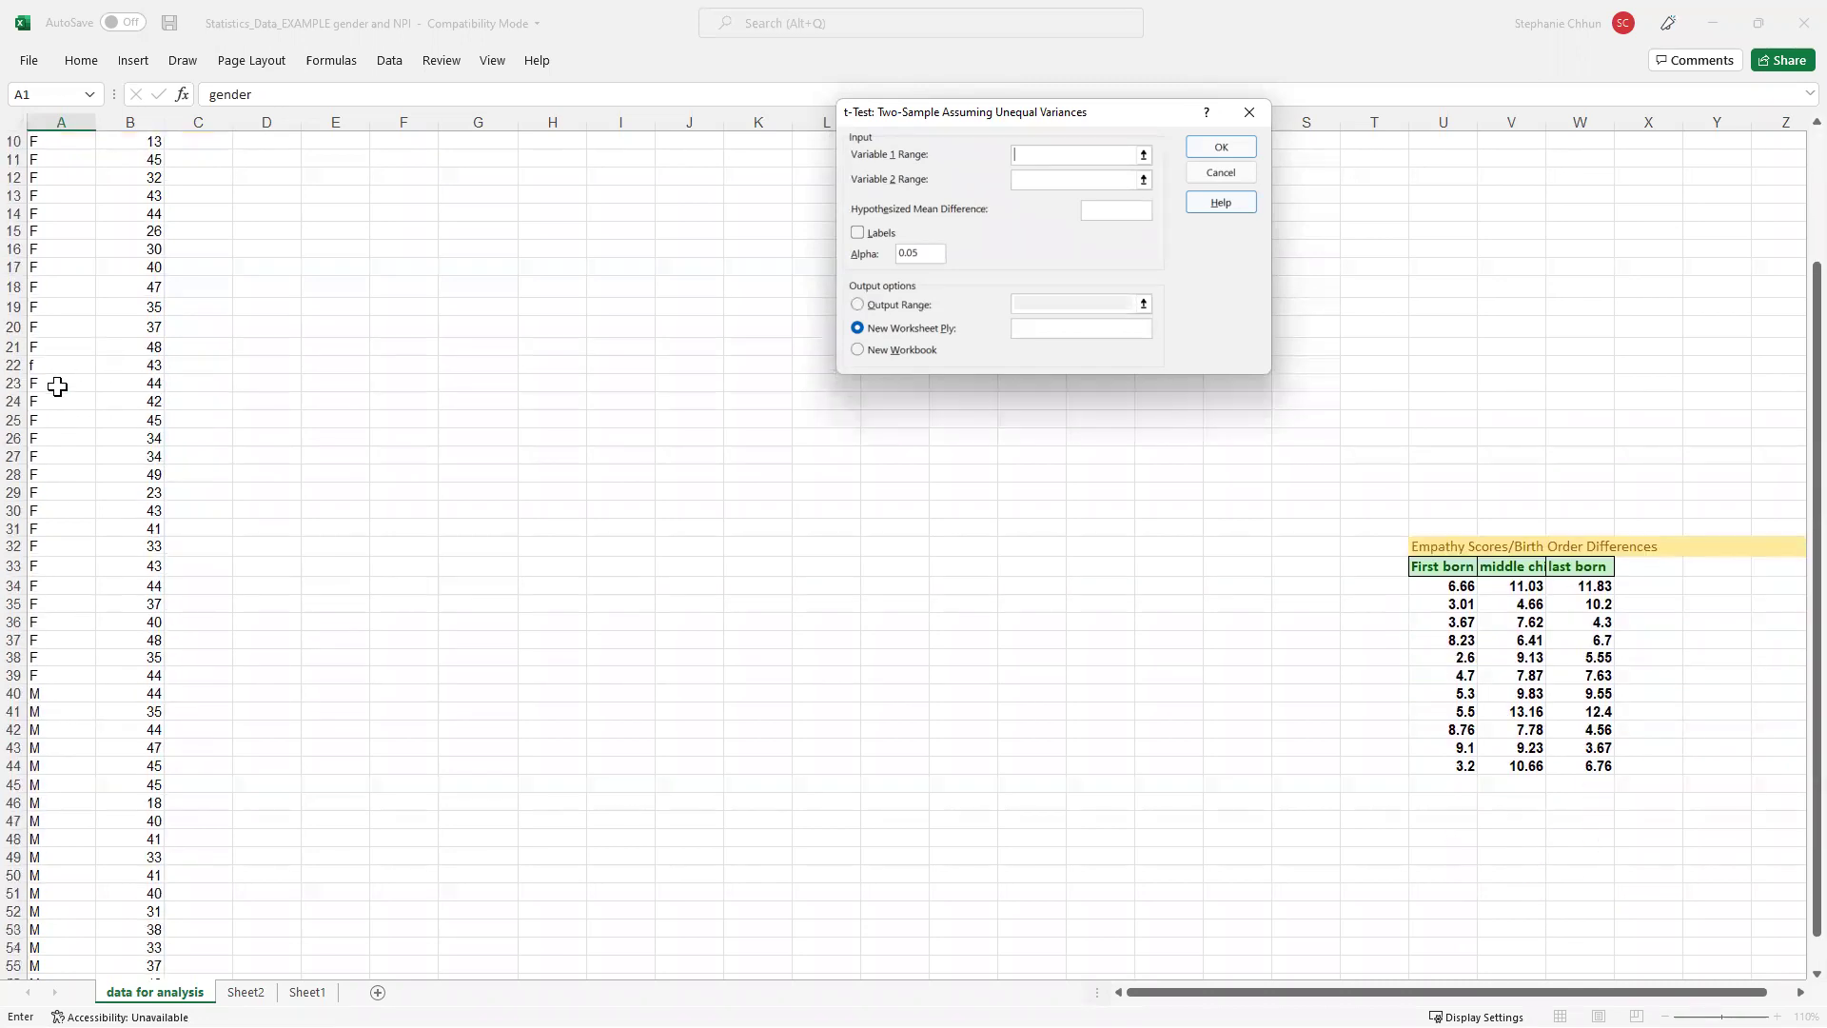
scroll(58, 396, up, 6)
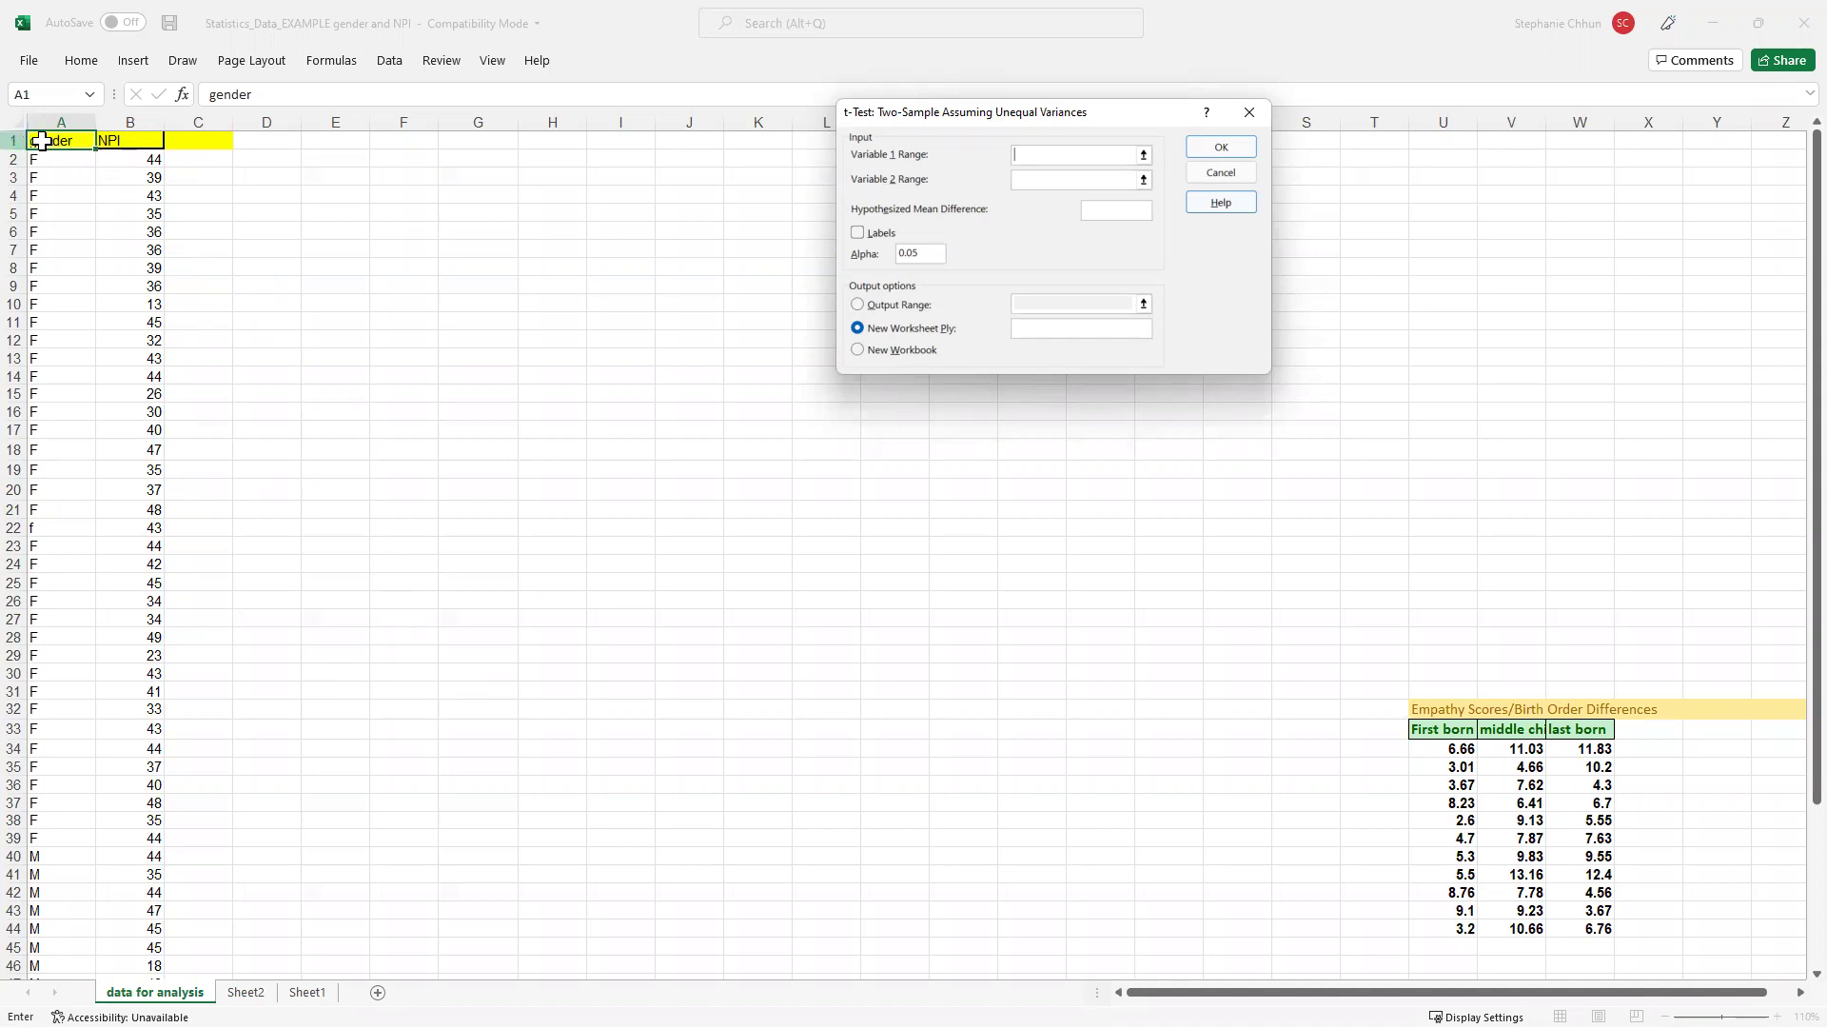
click(134, 158)
drag(133, 159, 135, 837)
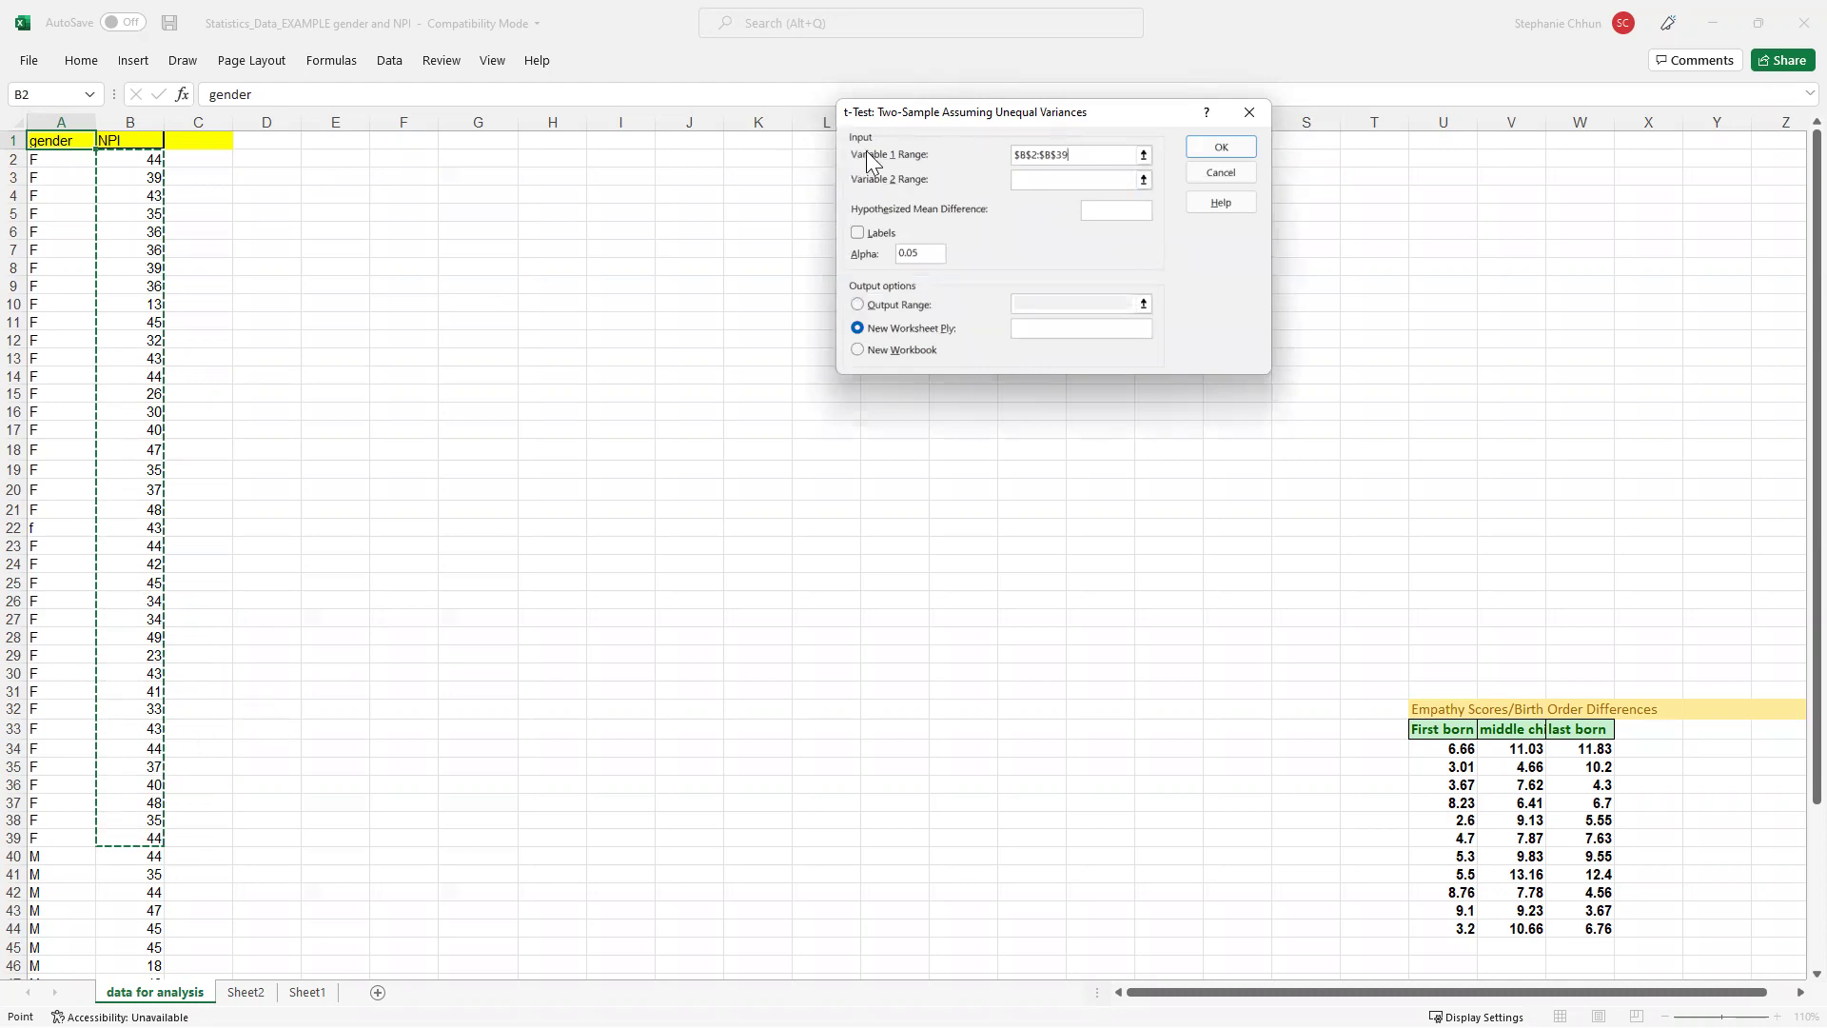
click(1027, 180)
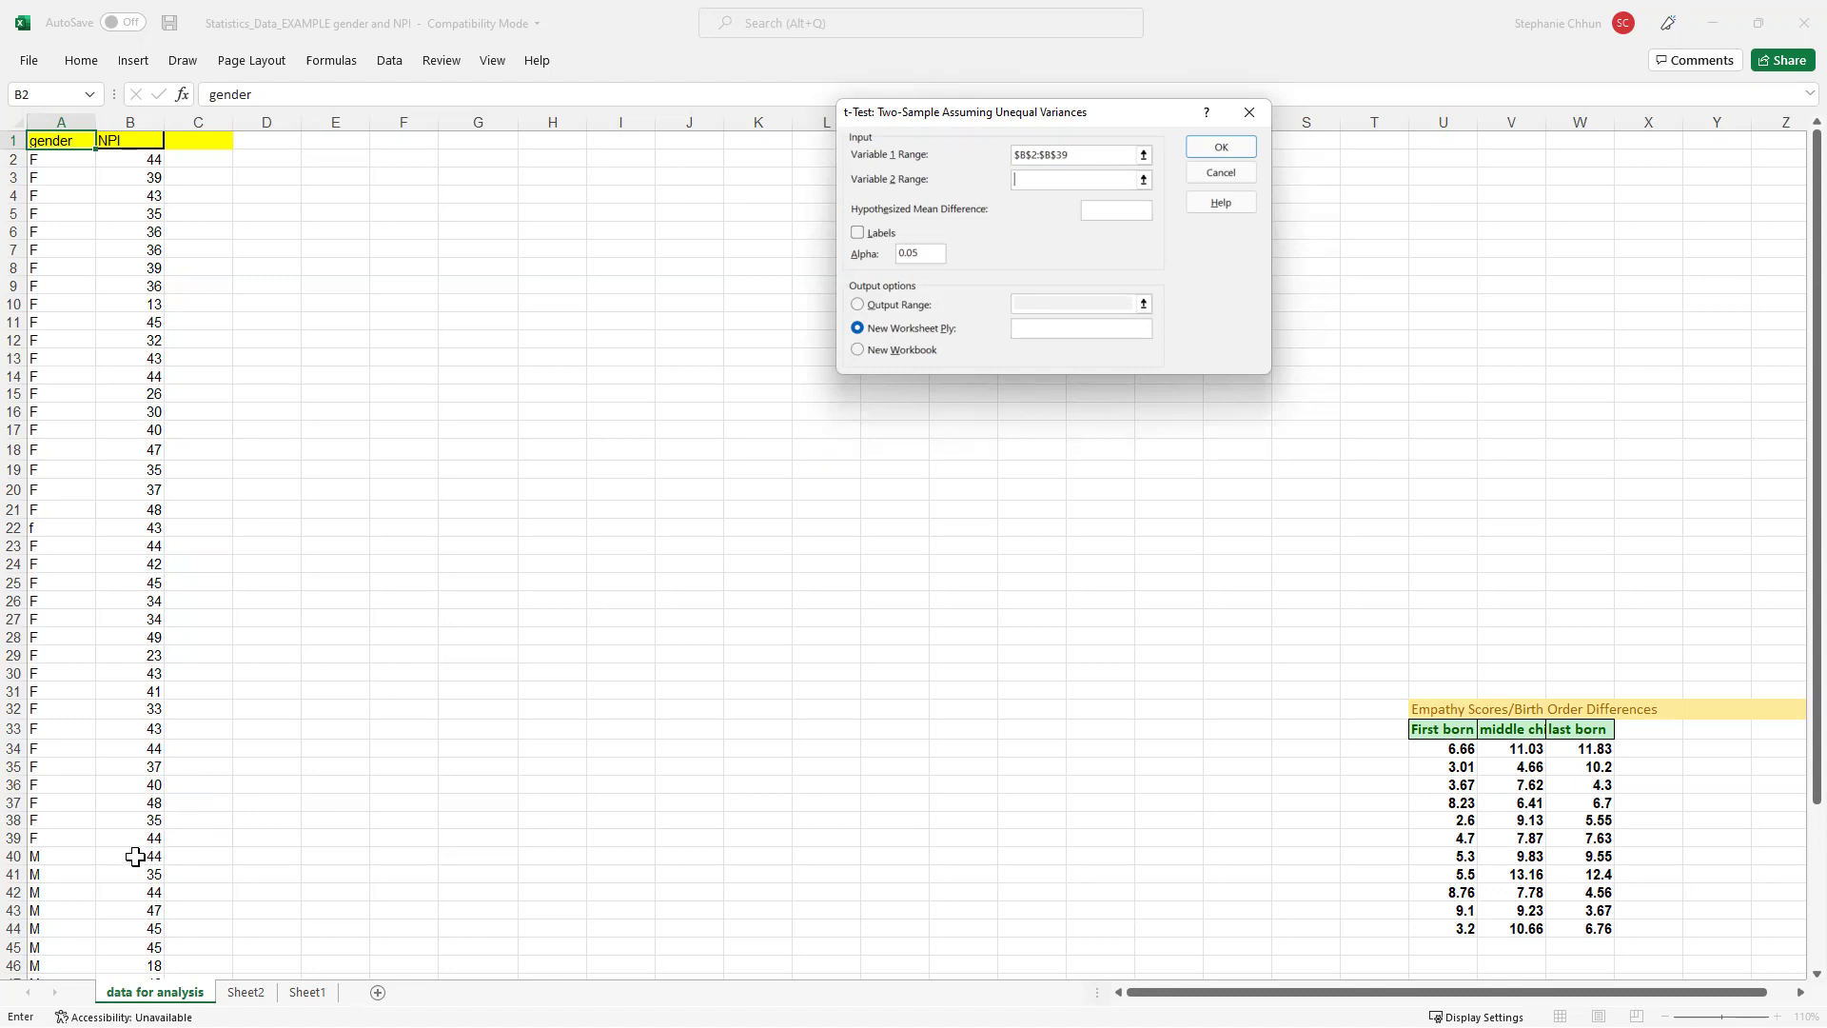
drag(127, 857, 124, 927)
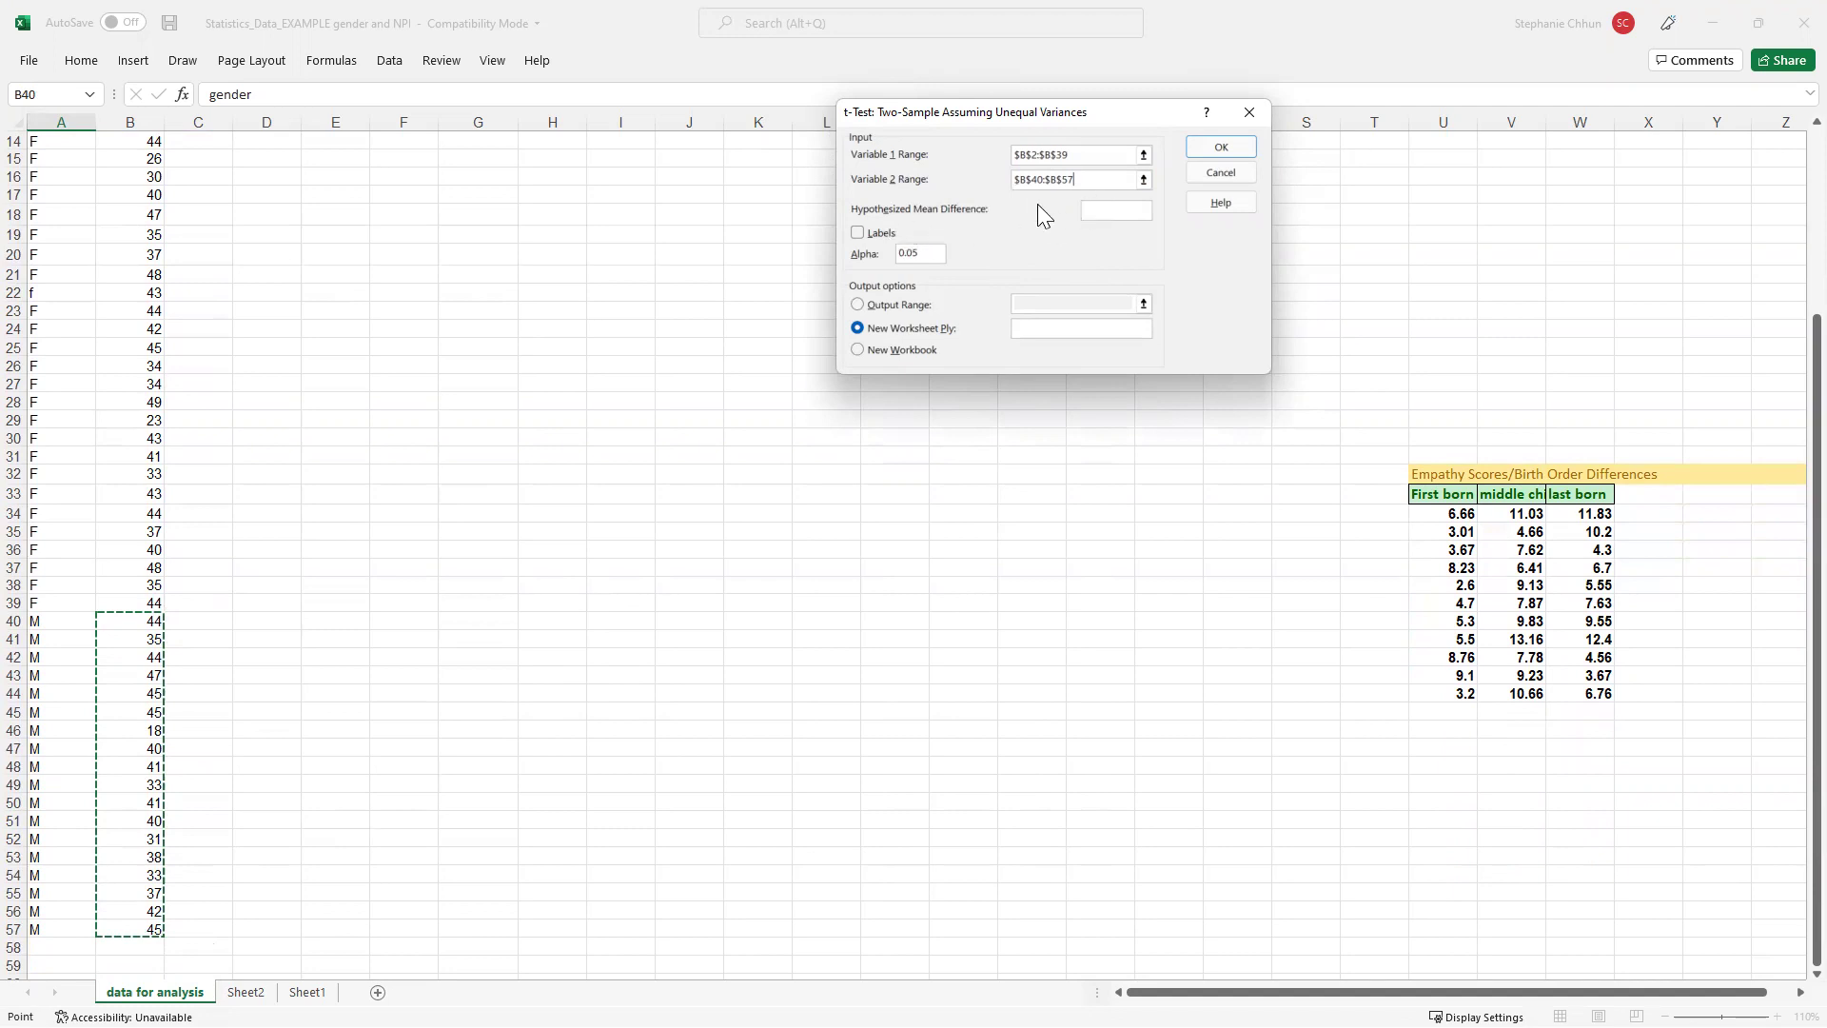
Step: Run the t-test with a hypothesized mean difference of 0 on a new worksheet and widen result columns A to C to fit their contents
click(1091, 210)
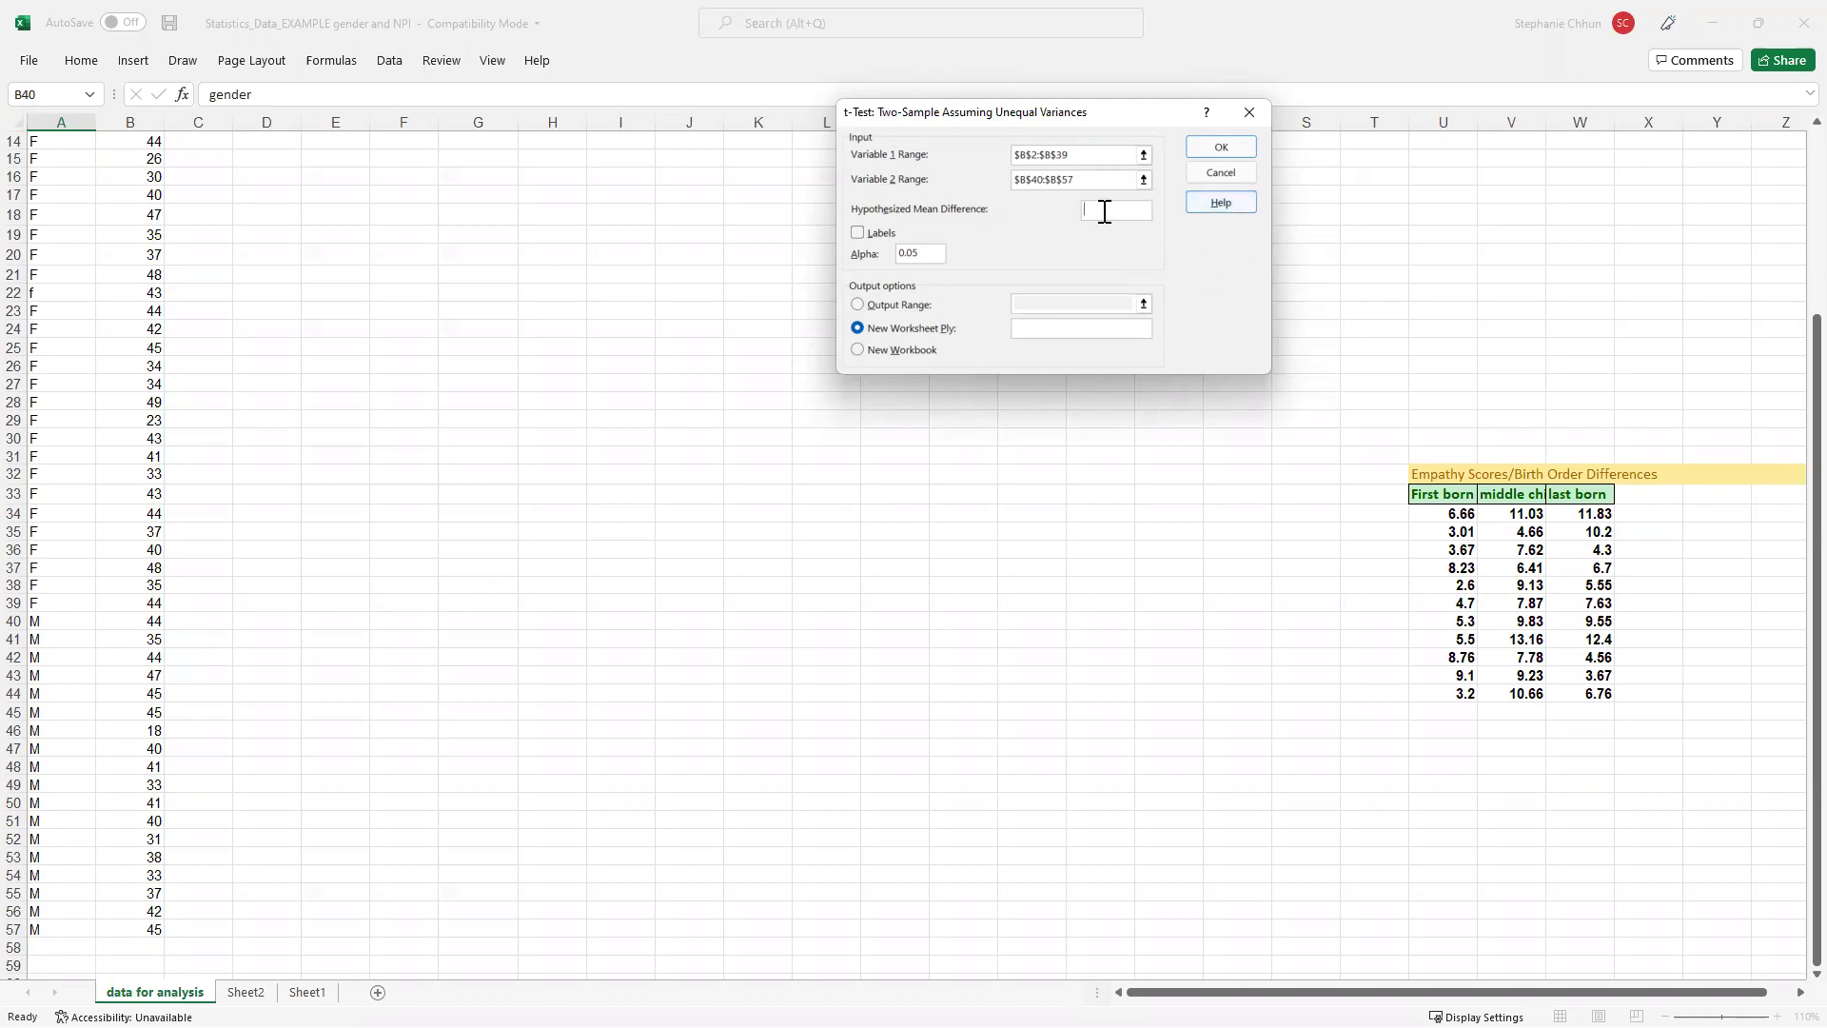
text(0)
click(1218, 148)
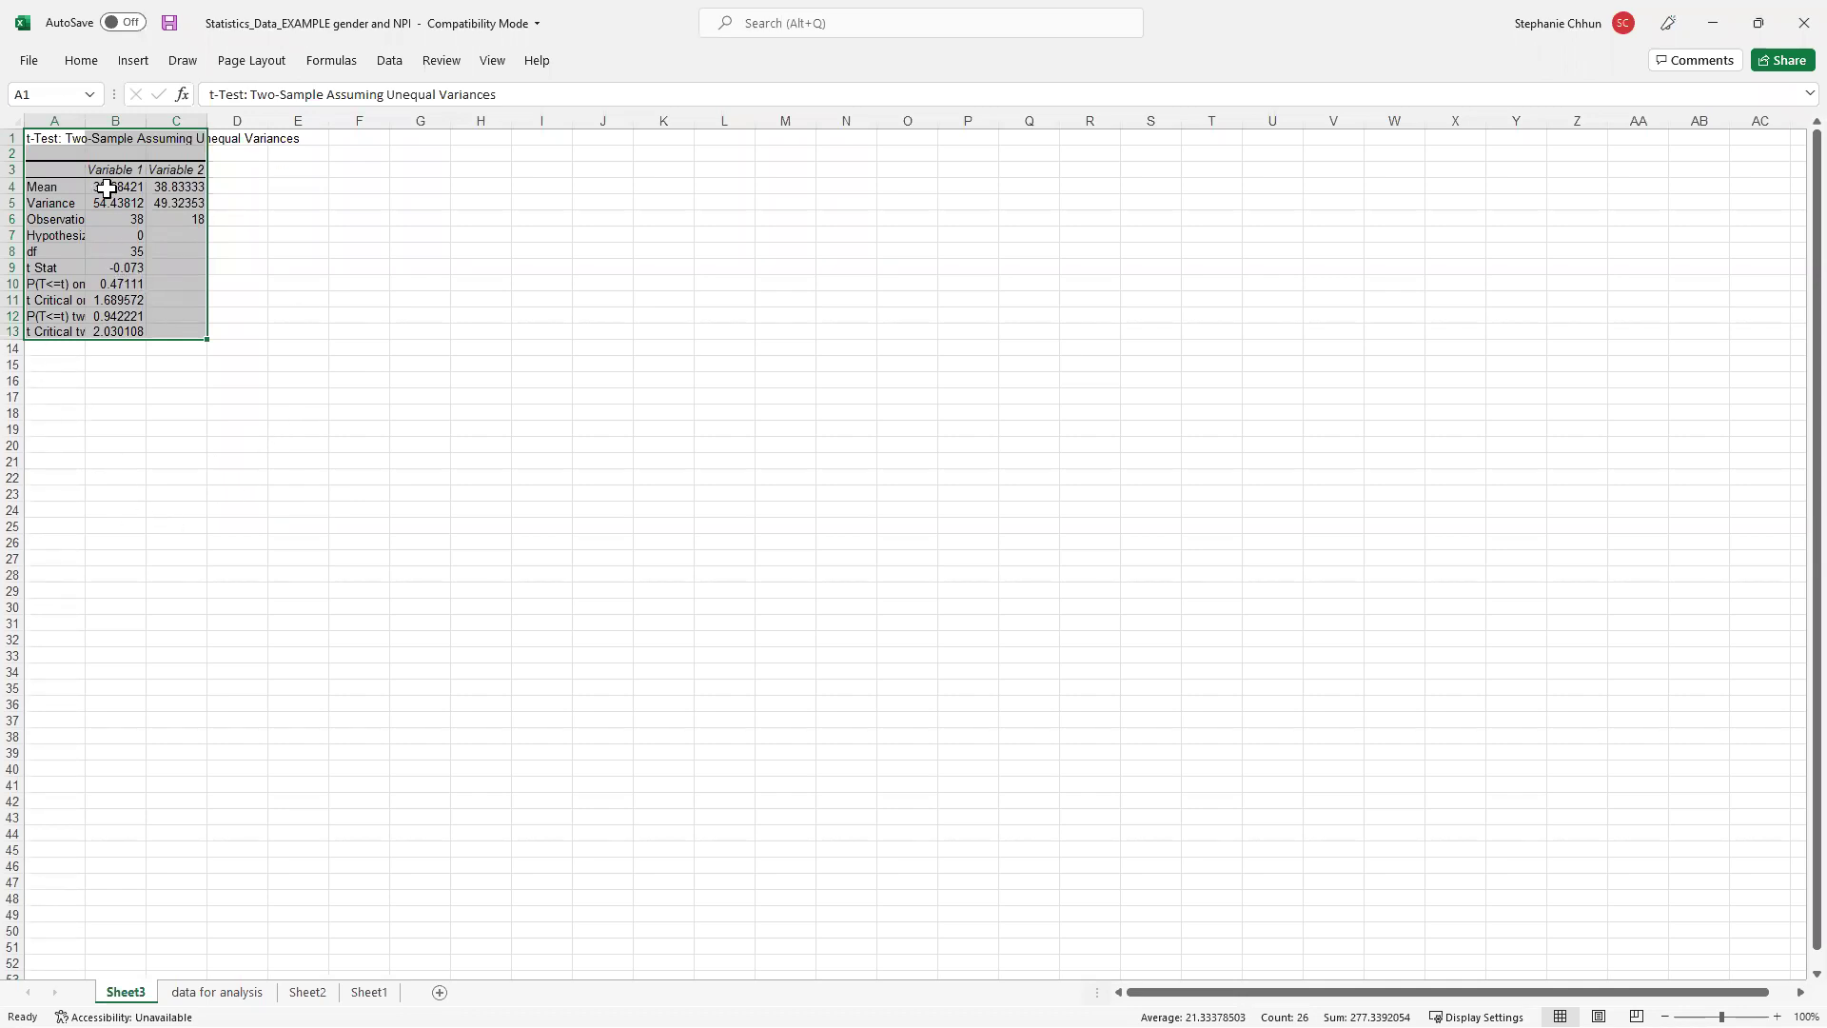
drag(84, 119, 444, 124)
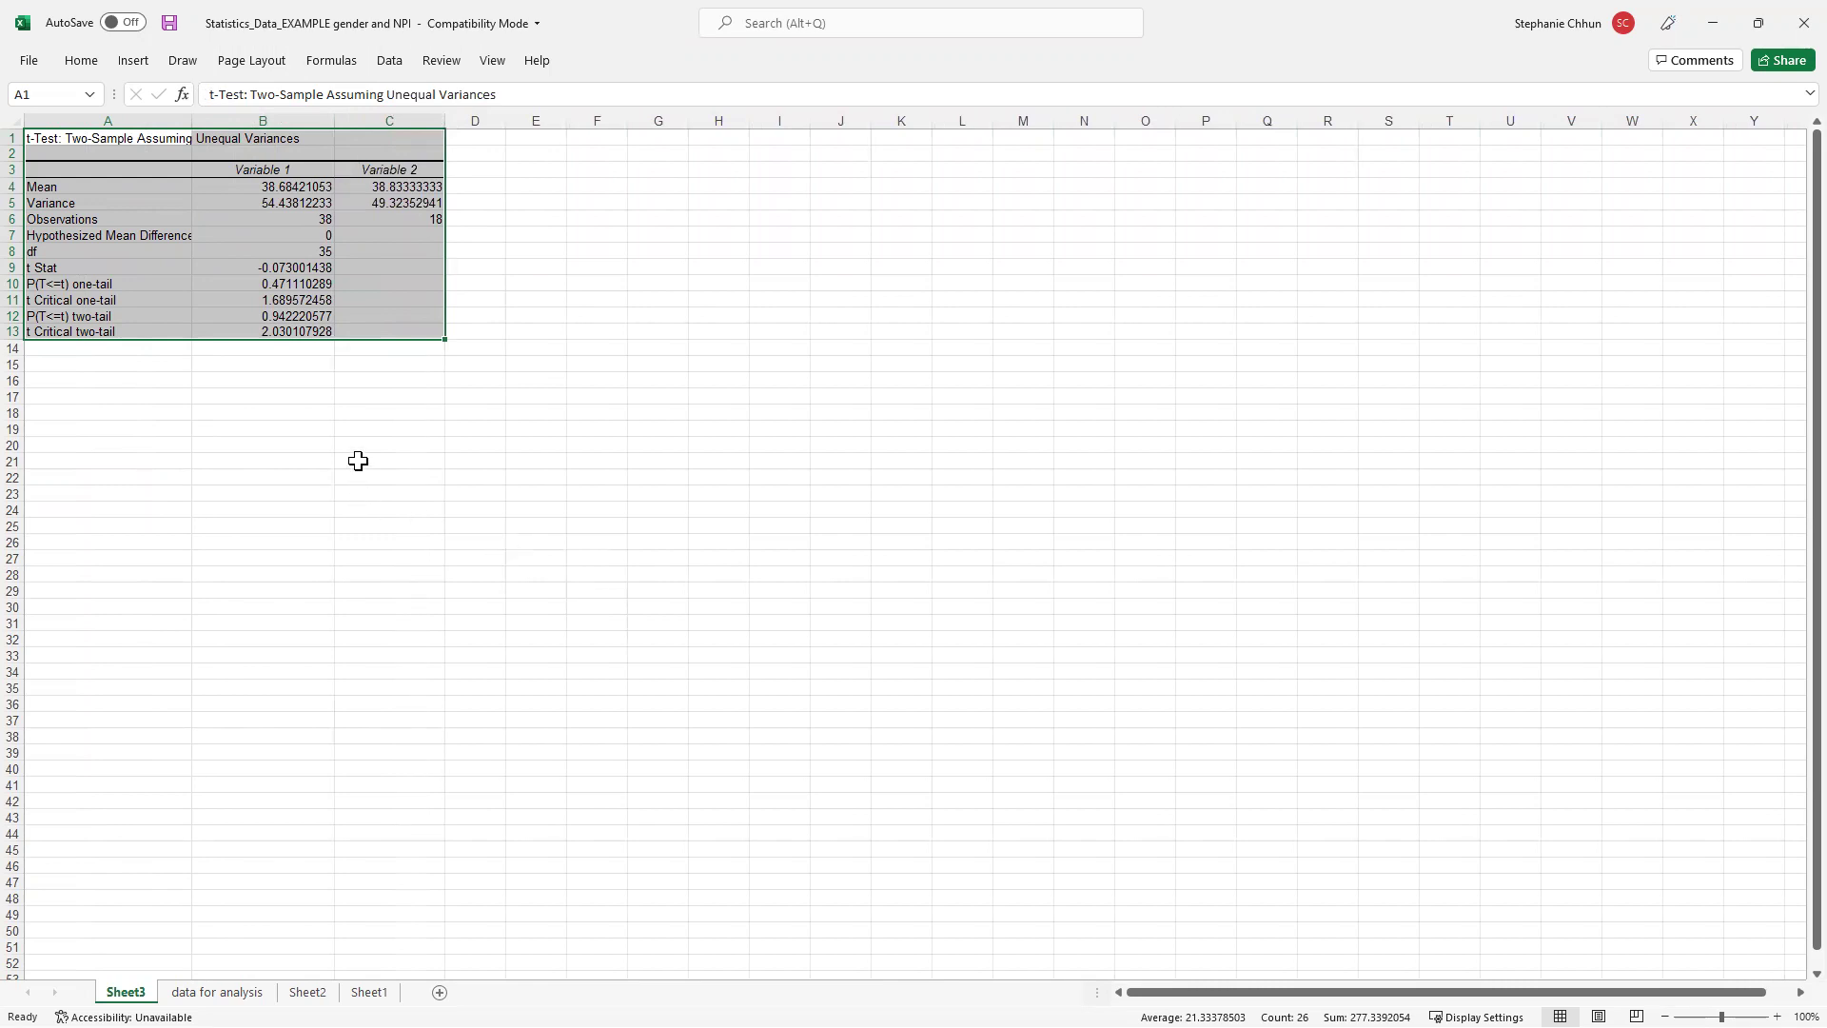
Step: Rename the Variable 1 heading in B3 to Females and the Variable 2 heading in C3 to Males
click(263, 176)
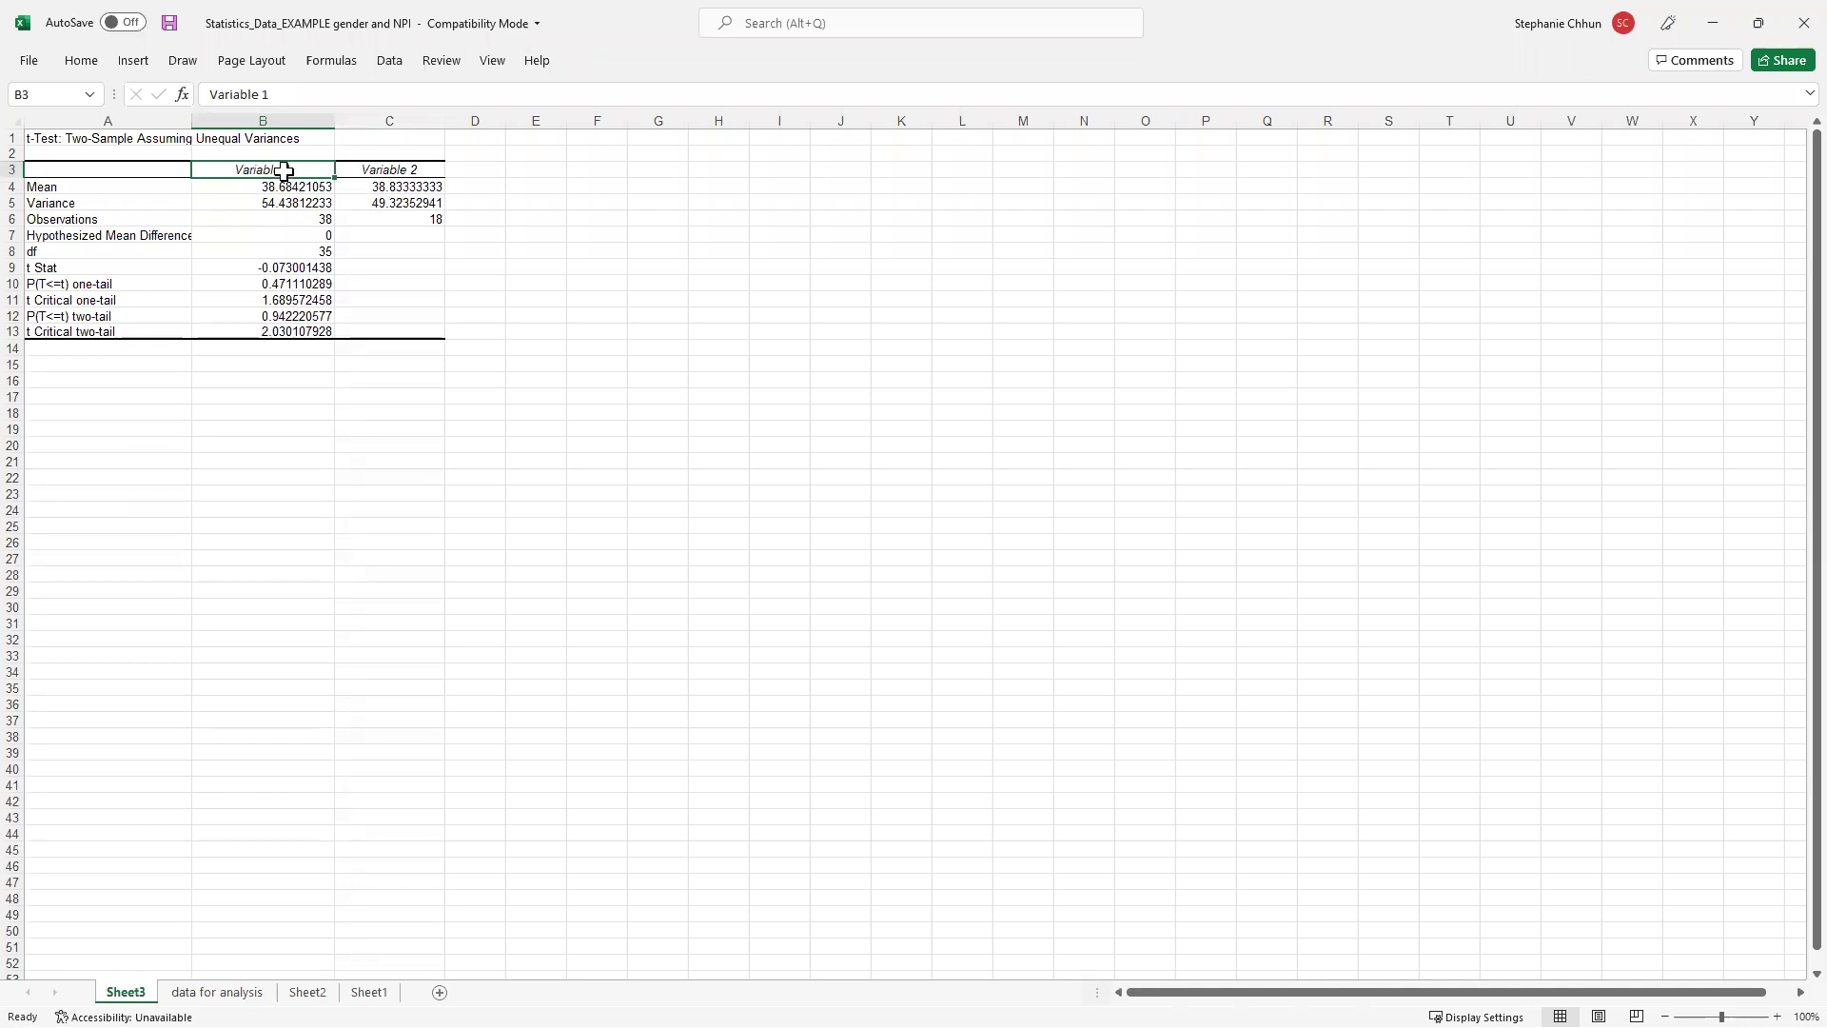
drag(288, 93, 202, 94)
text(Females)
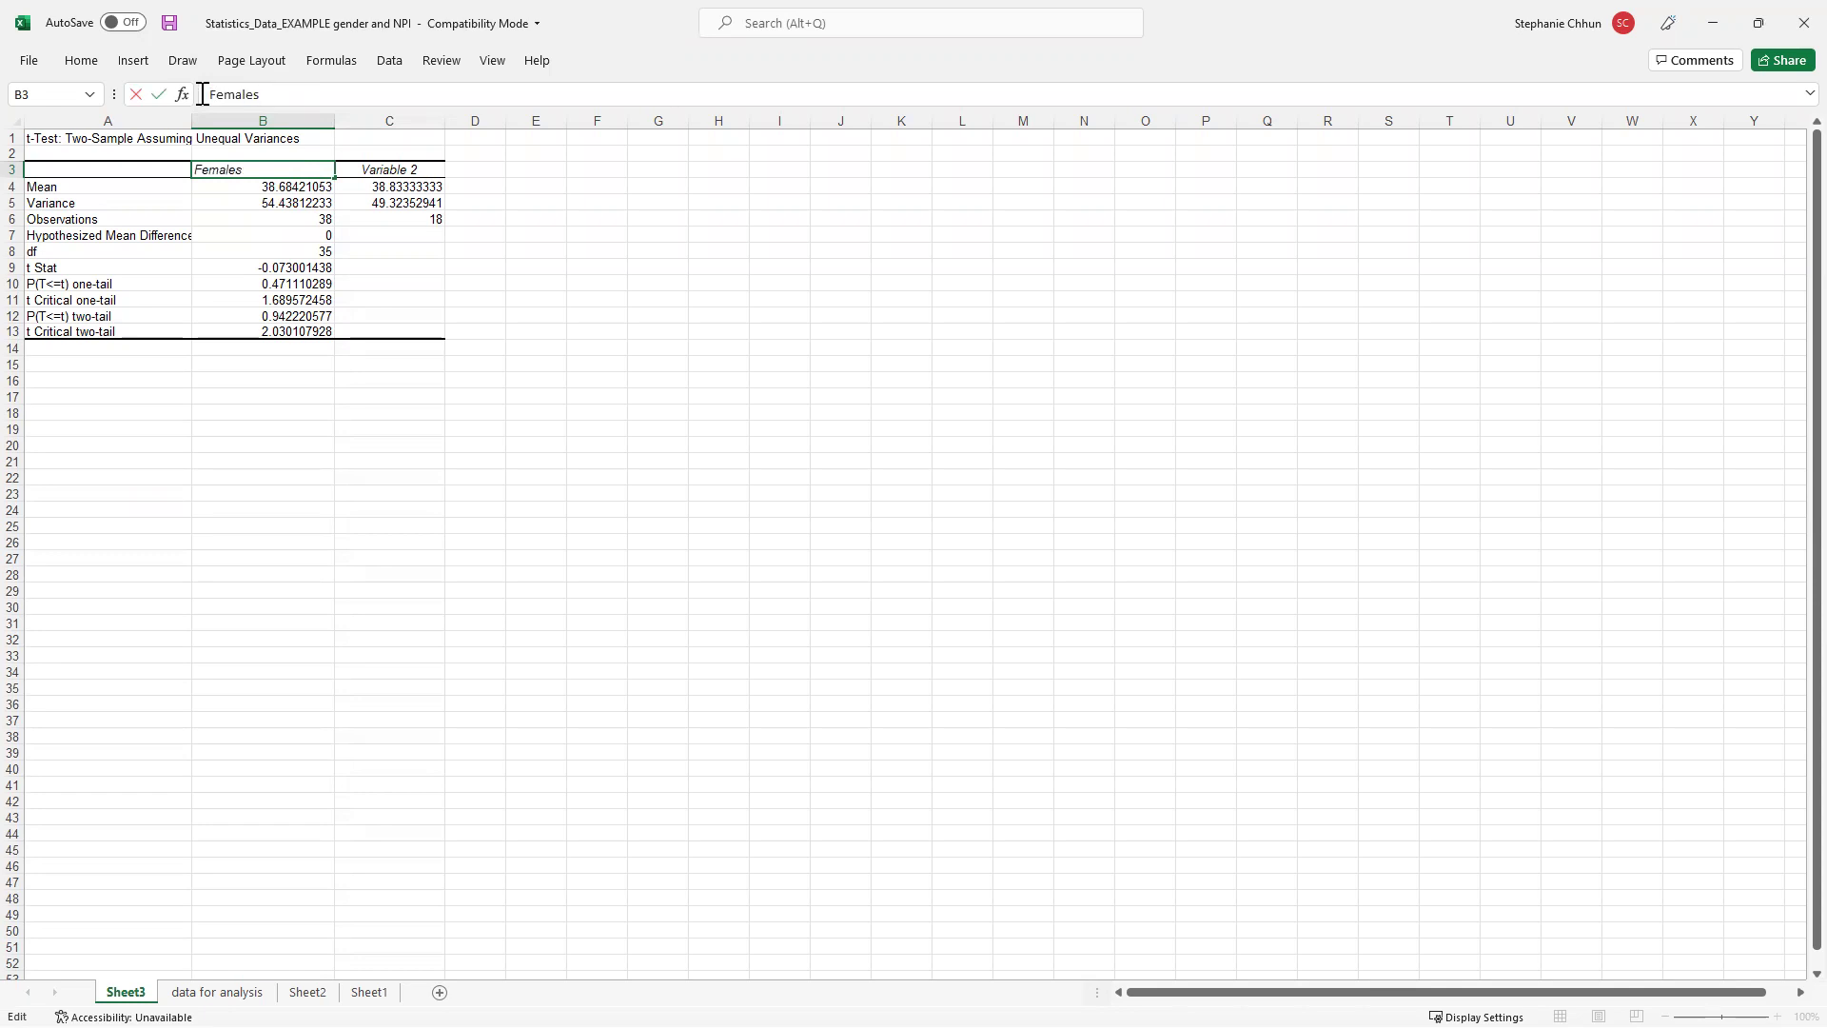
click(366, 169)
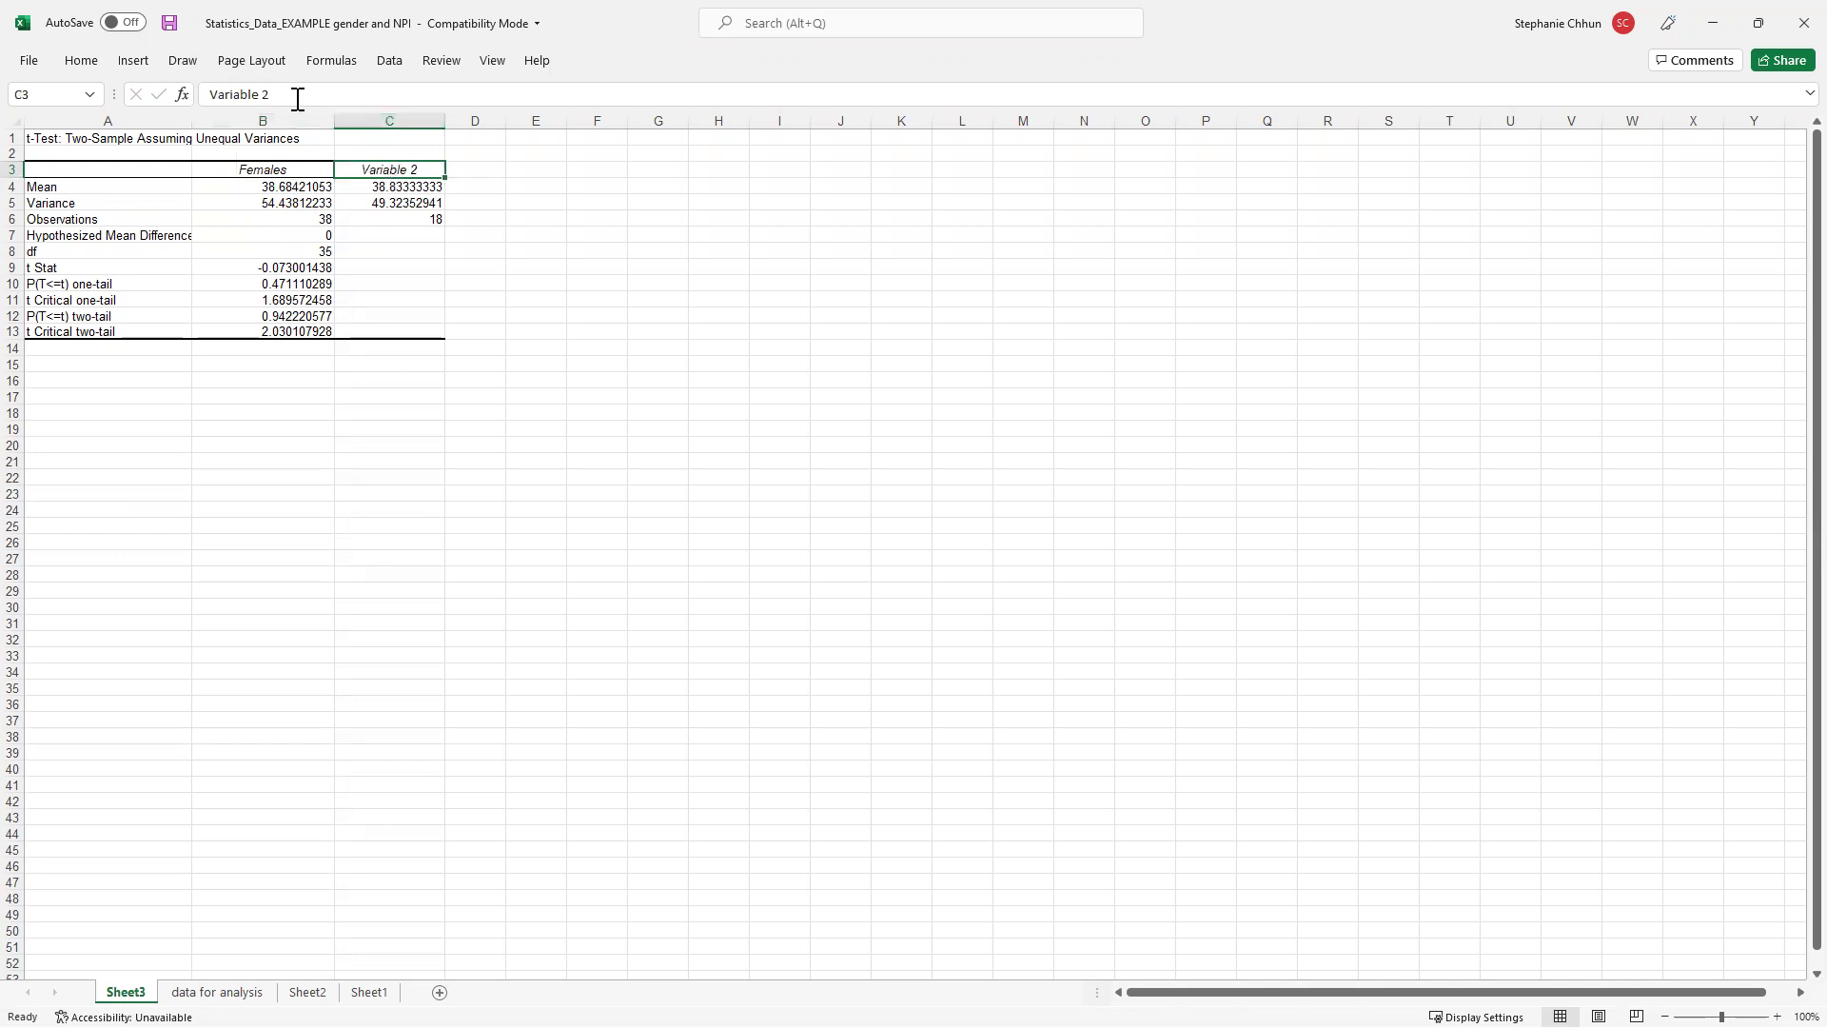
drag(285, 94, 184, 94)
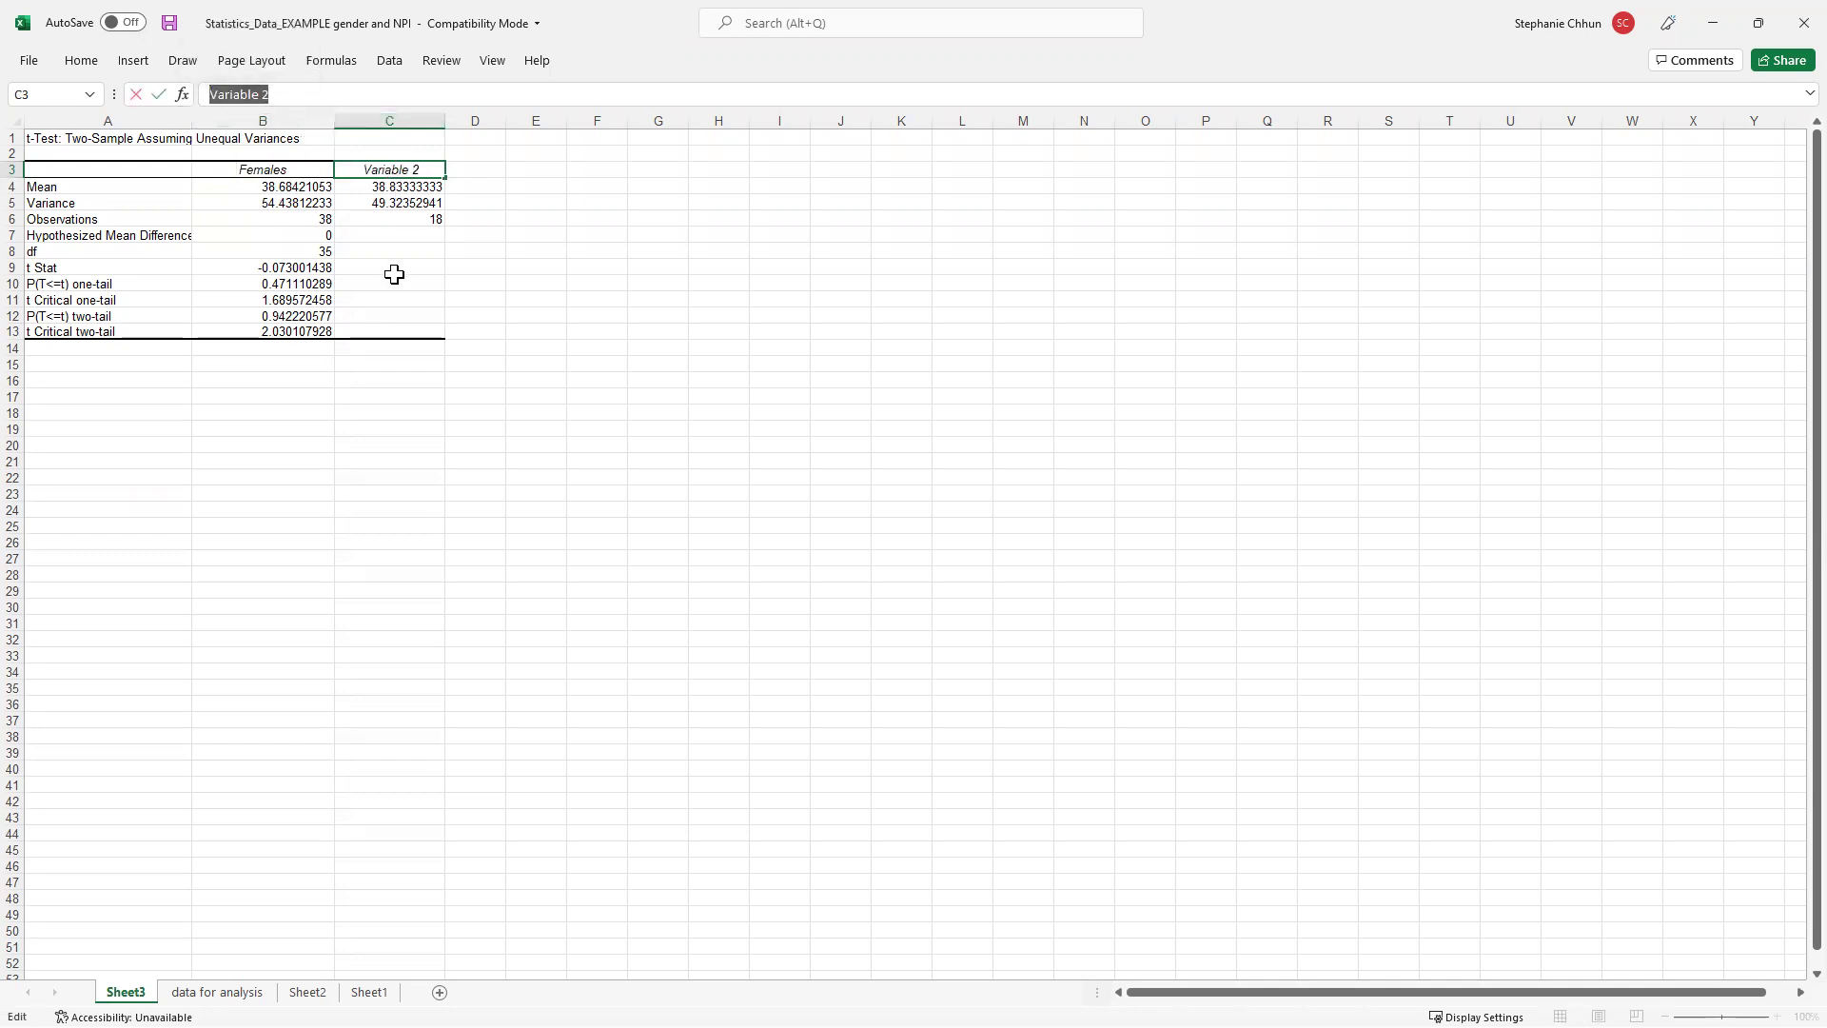
text(Males)
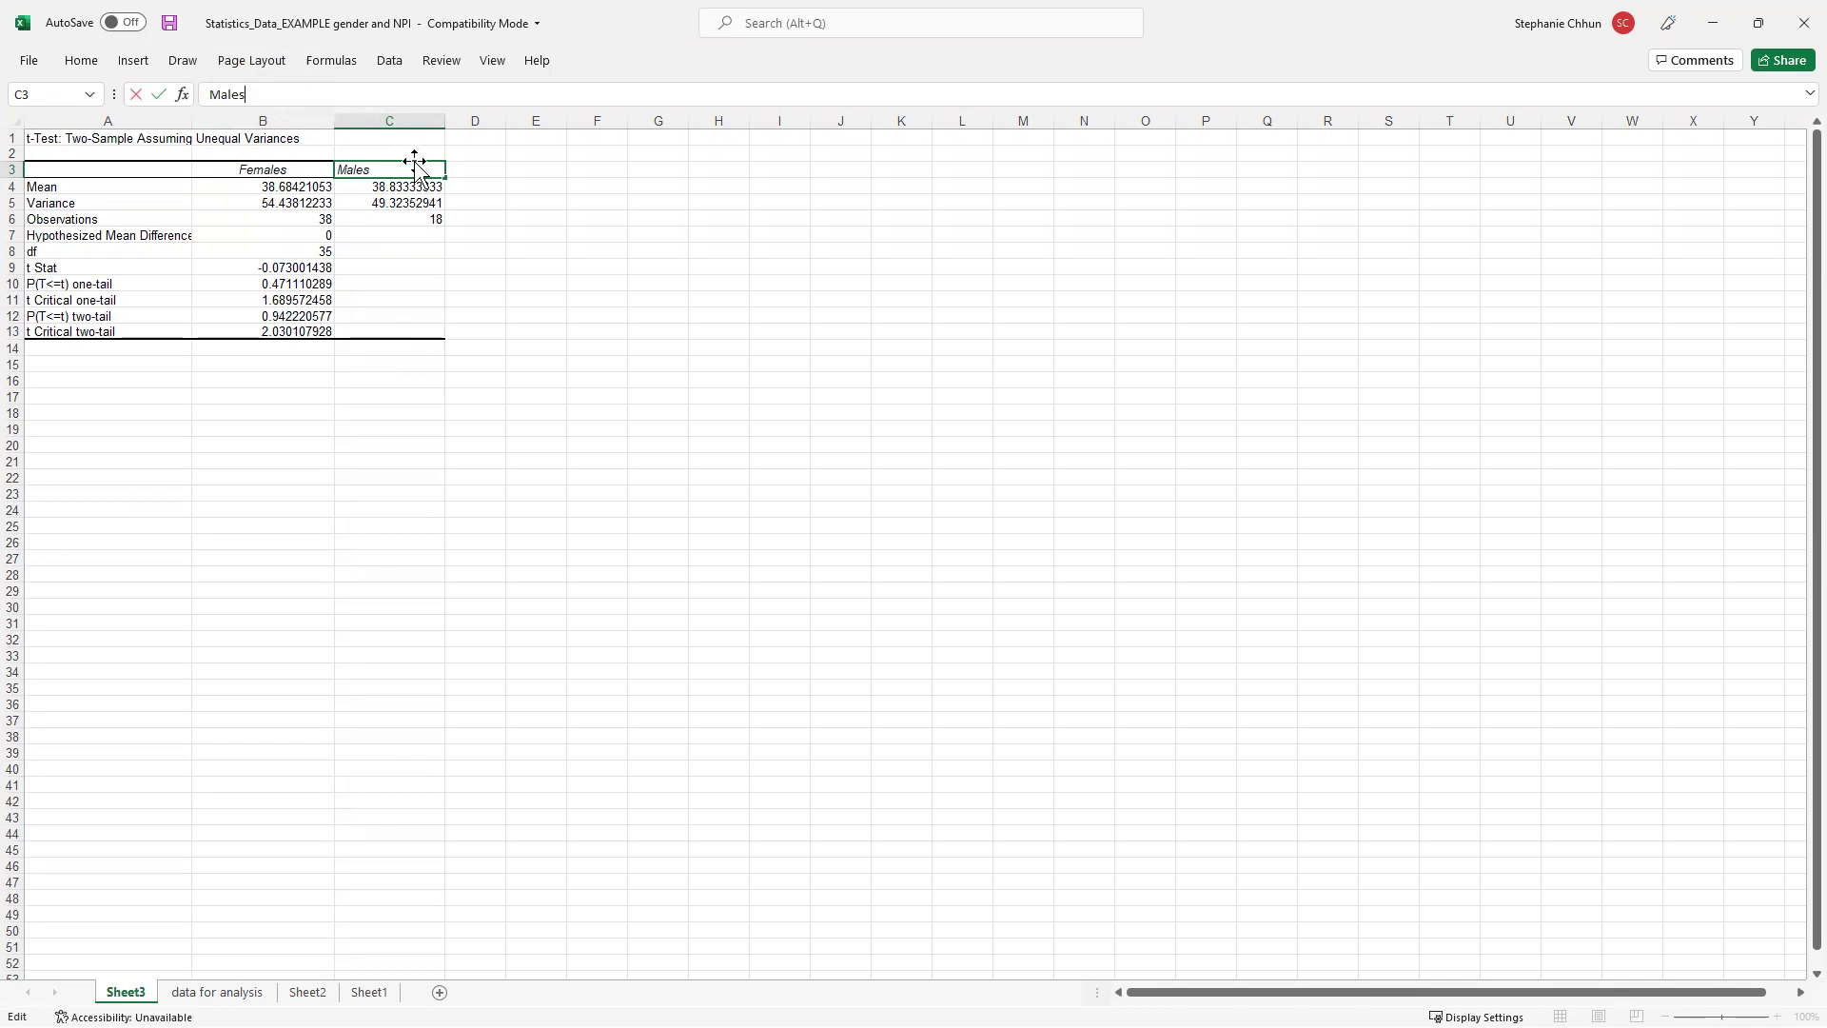
click(469, 155)
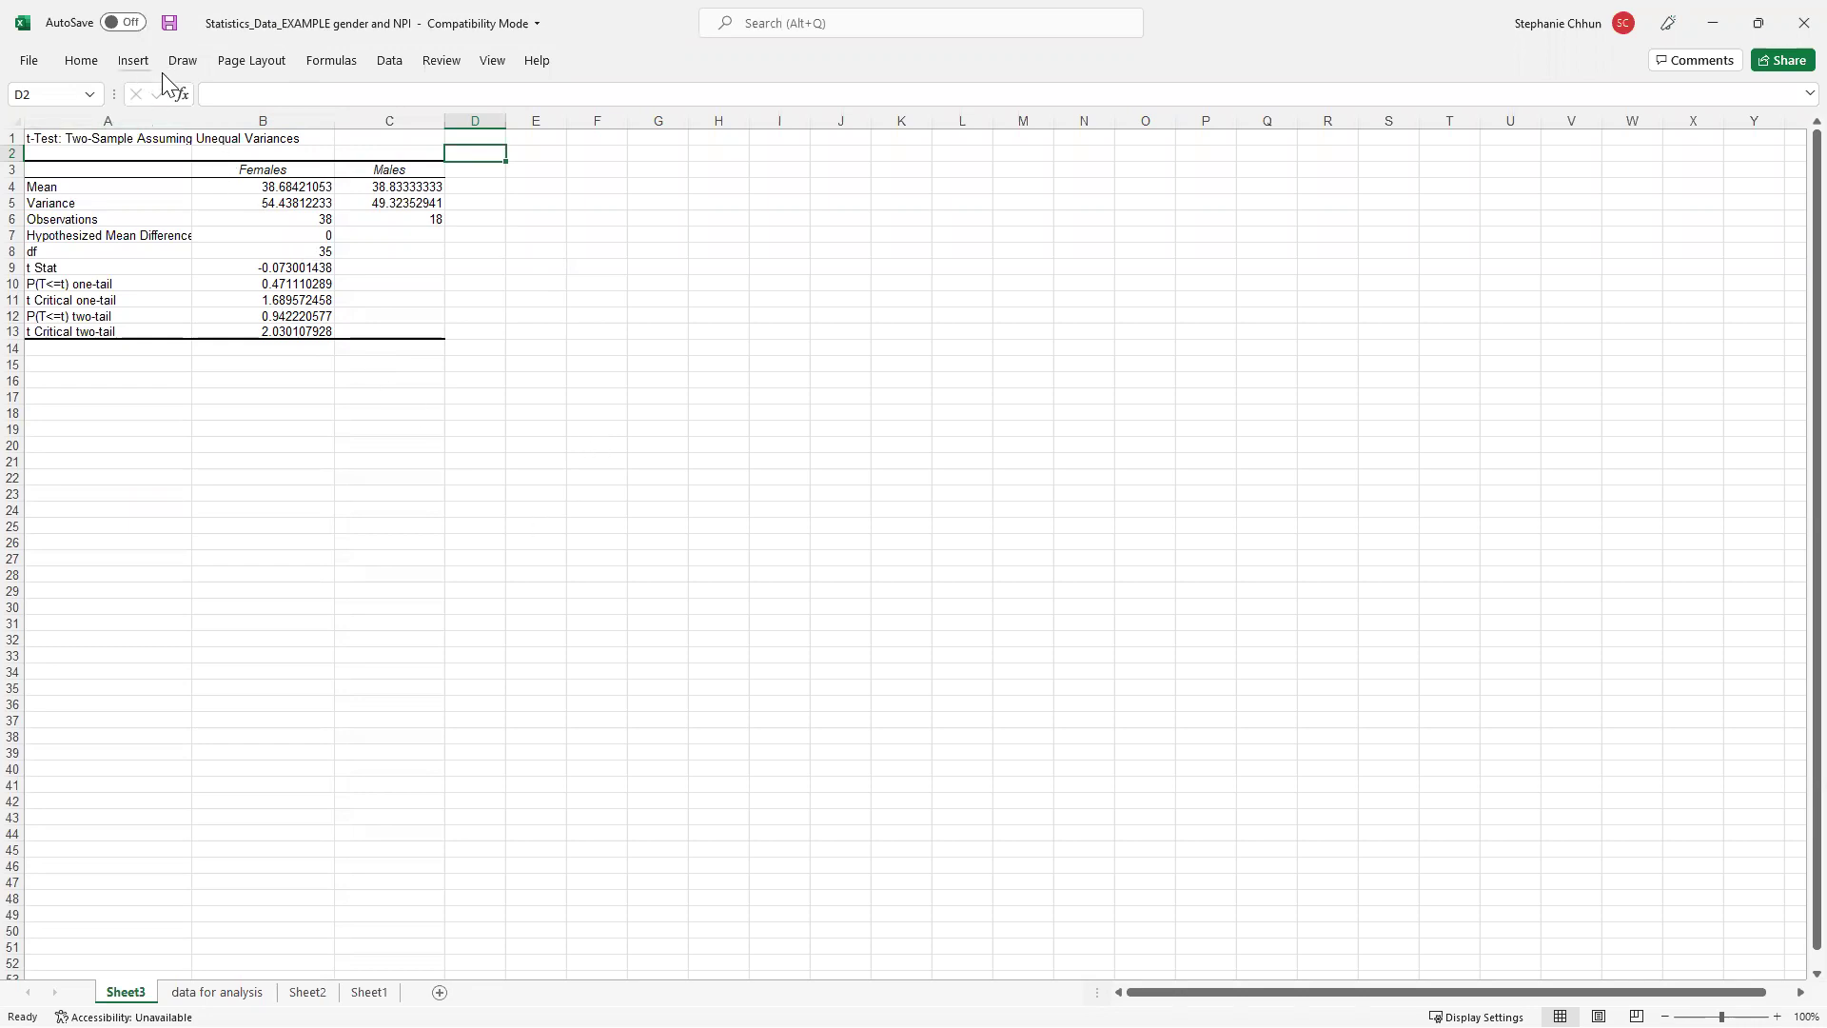
Step: Insert a 2-D clustered column chart of the group headings and means in B3:C4 and place it beside the results table
click(134, 62)
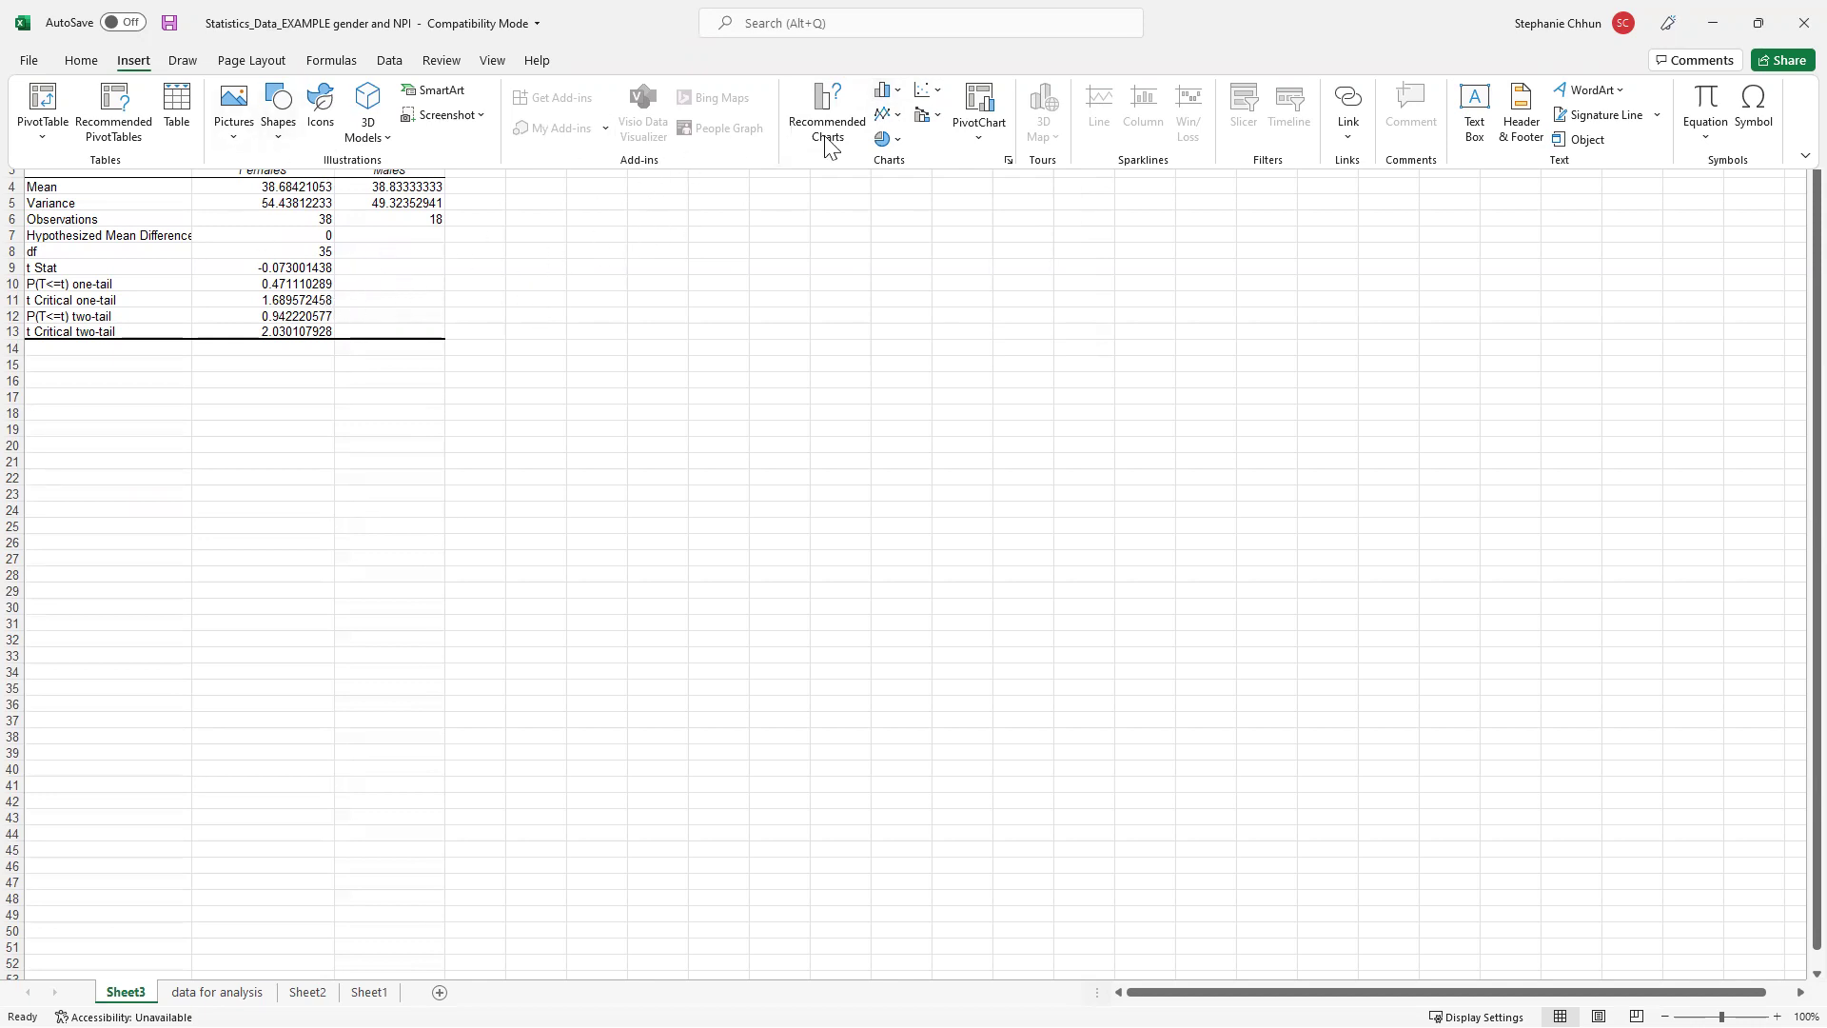
click(499, 373)
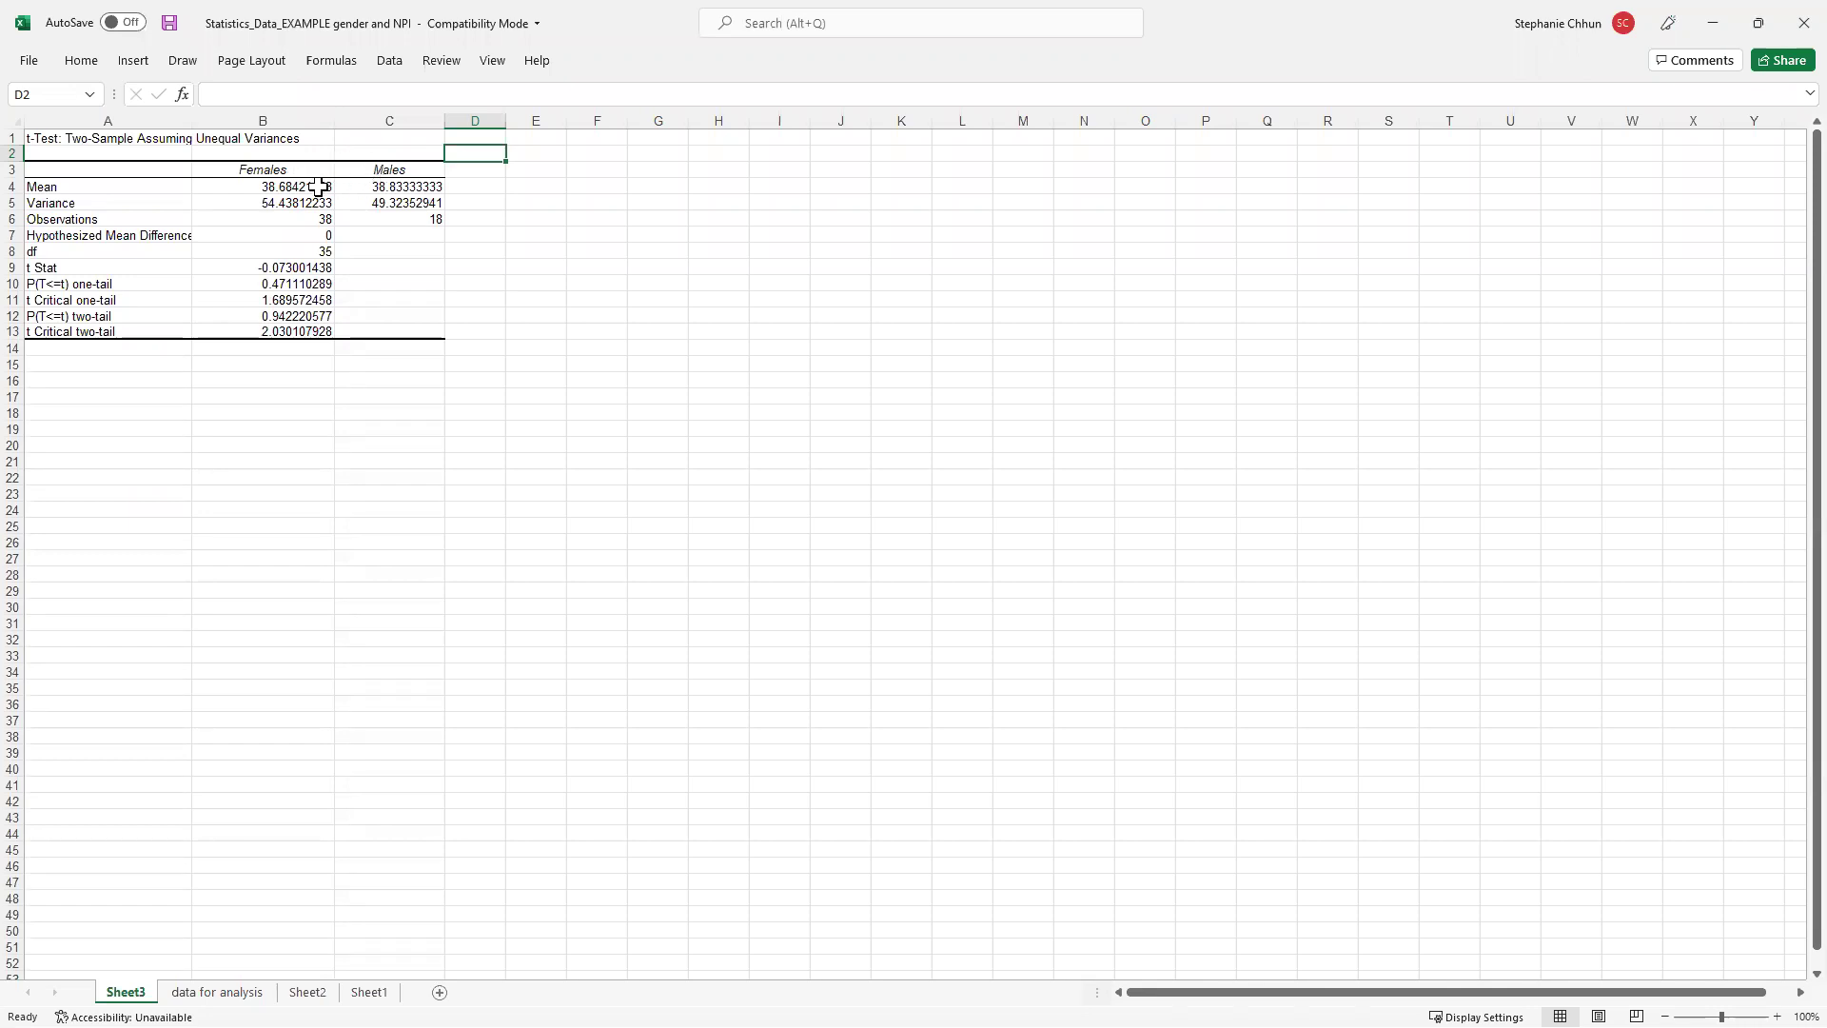
click(303, 169)
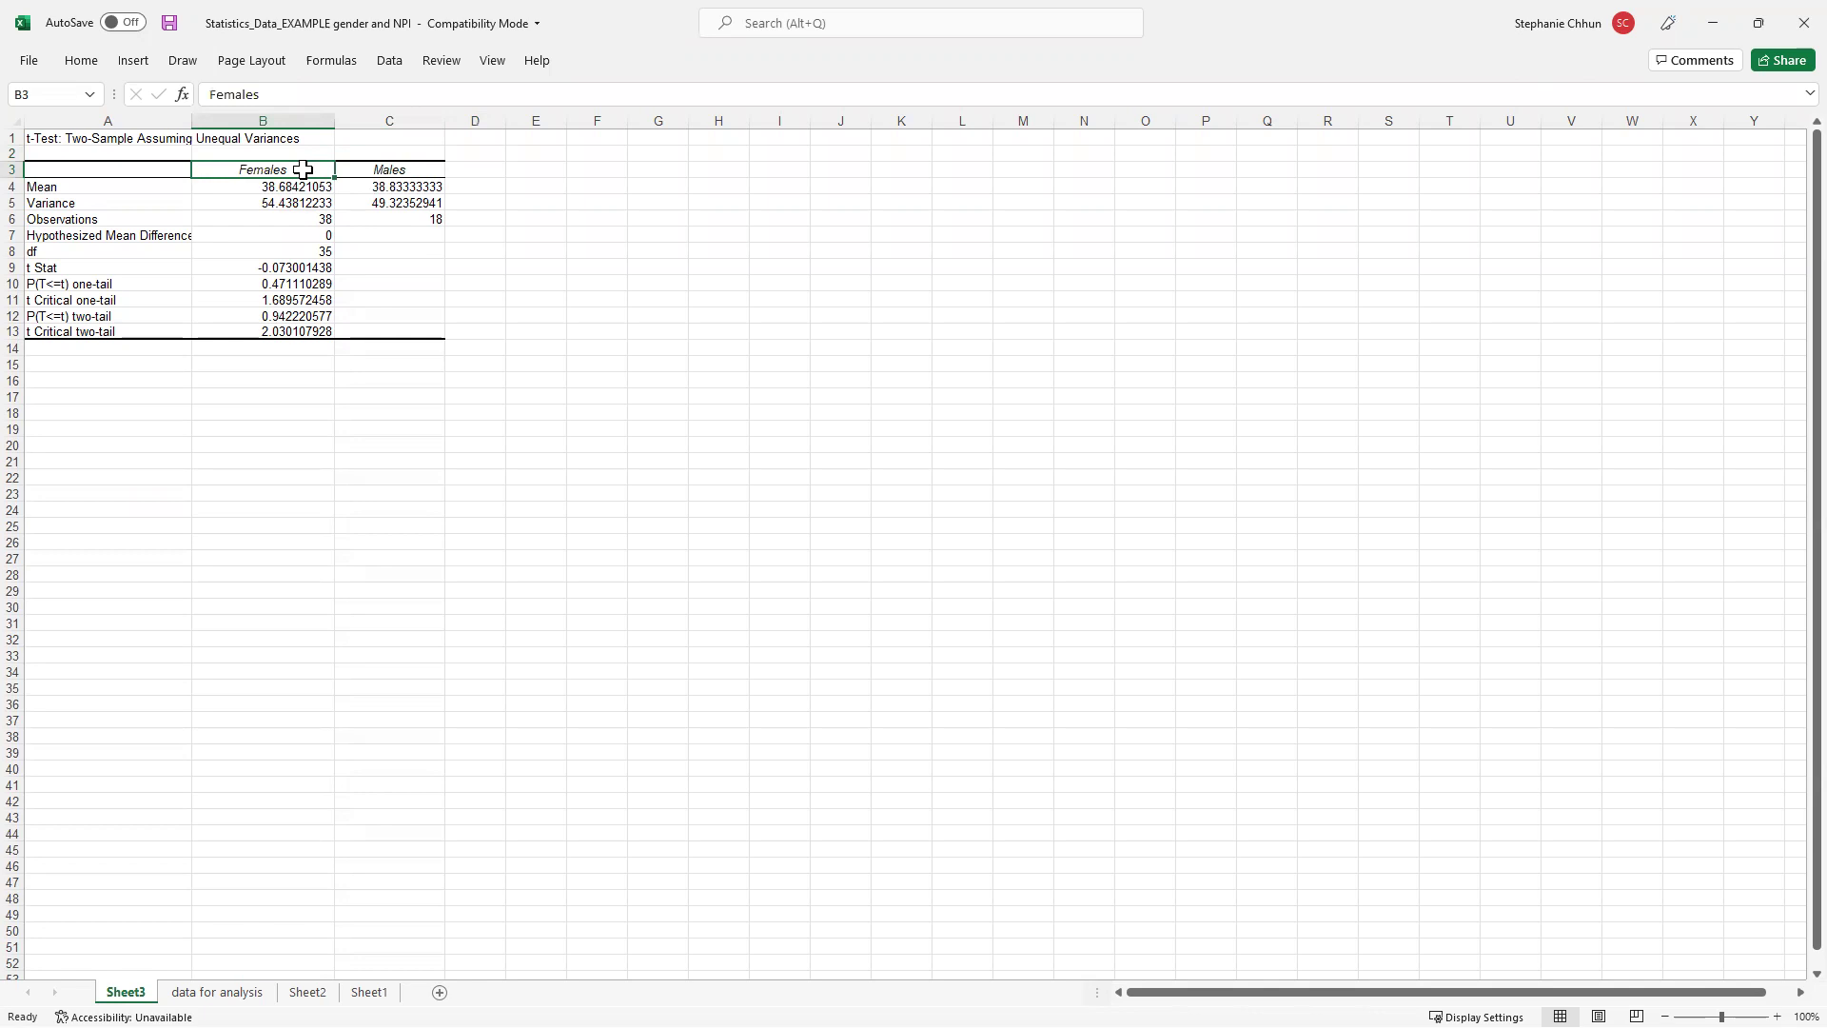
drag(303, 169, 361, 184)
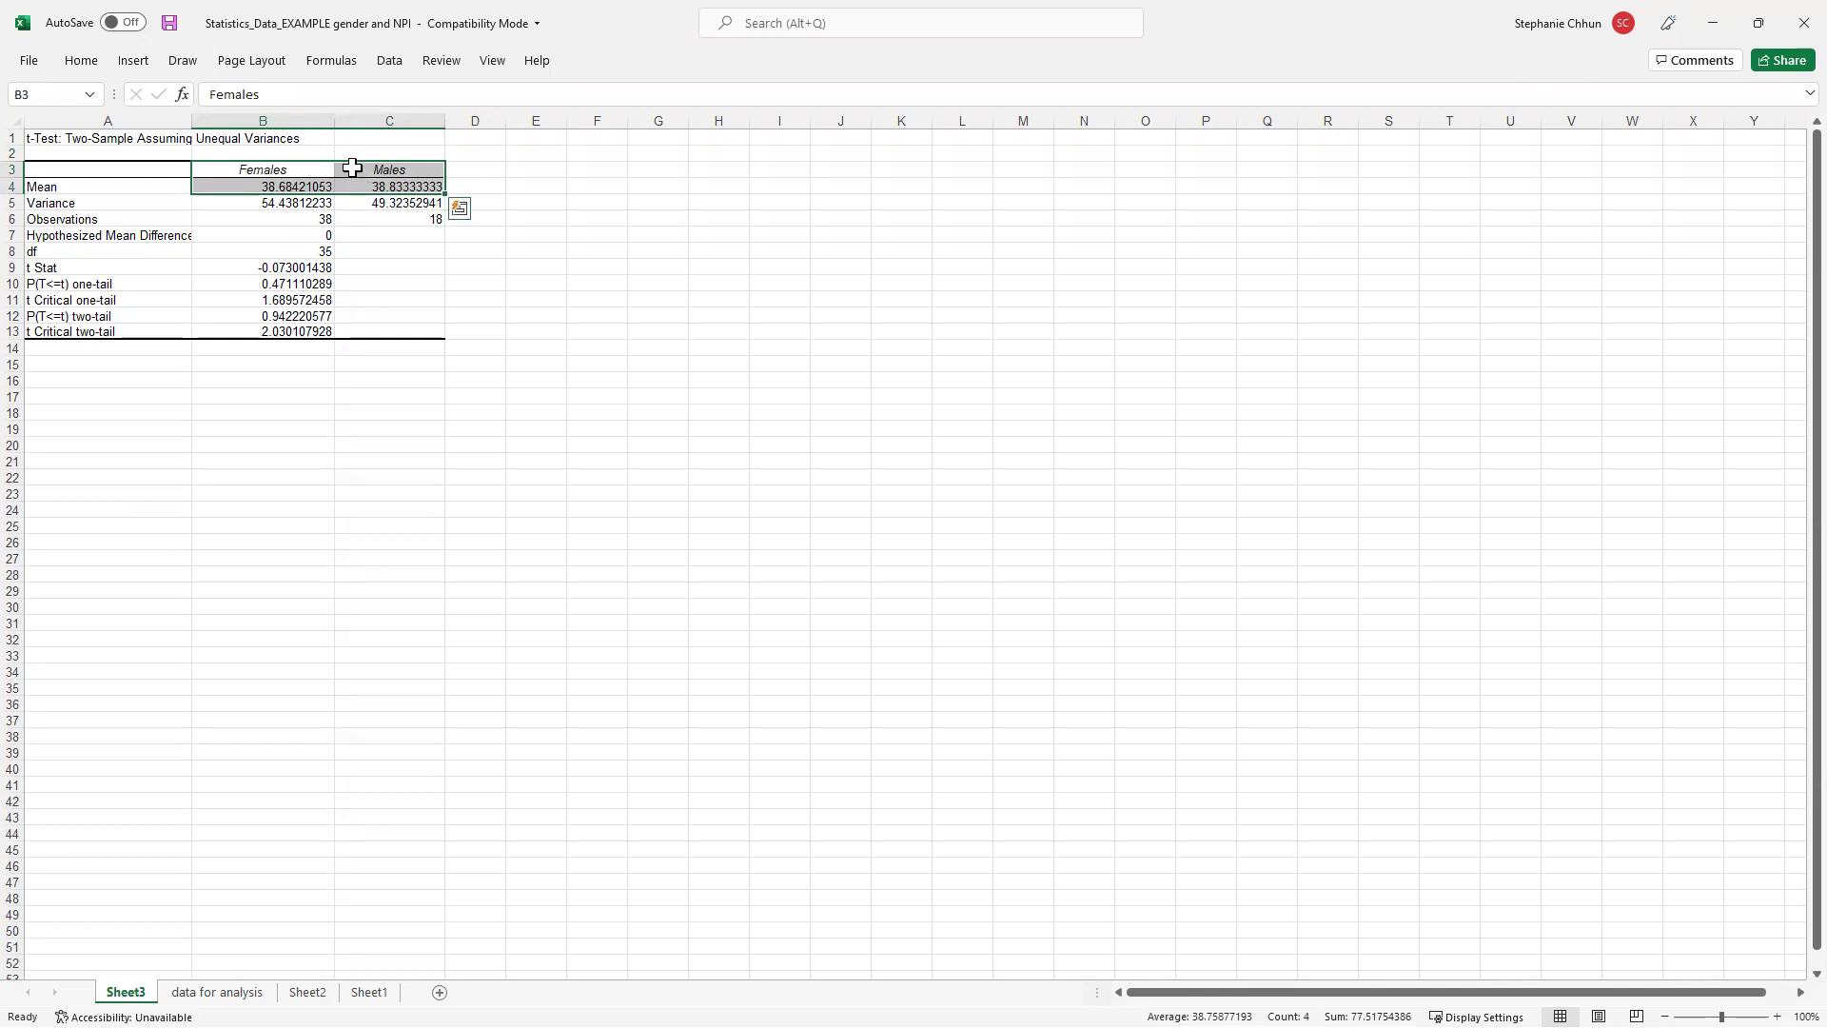
click(133, 61)
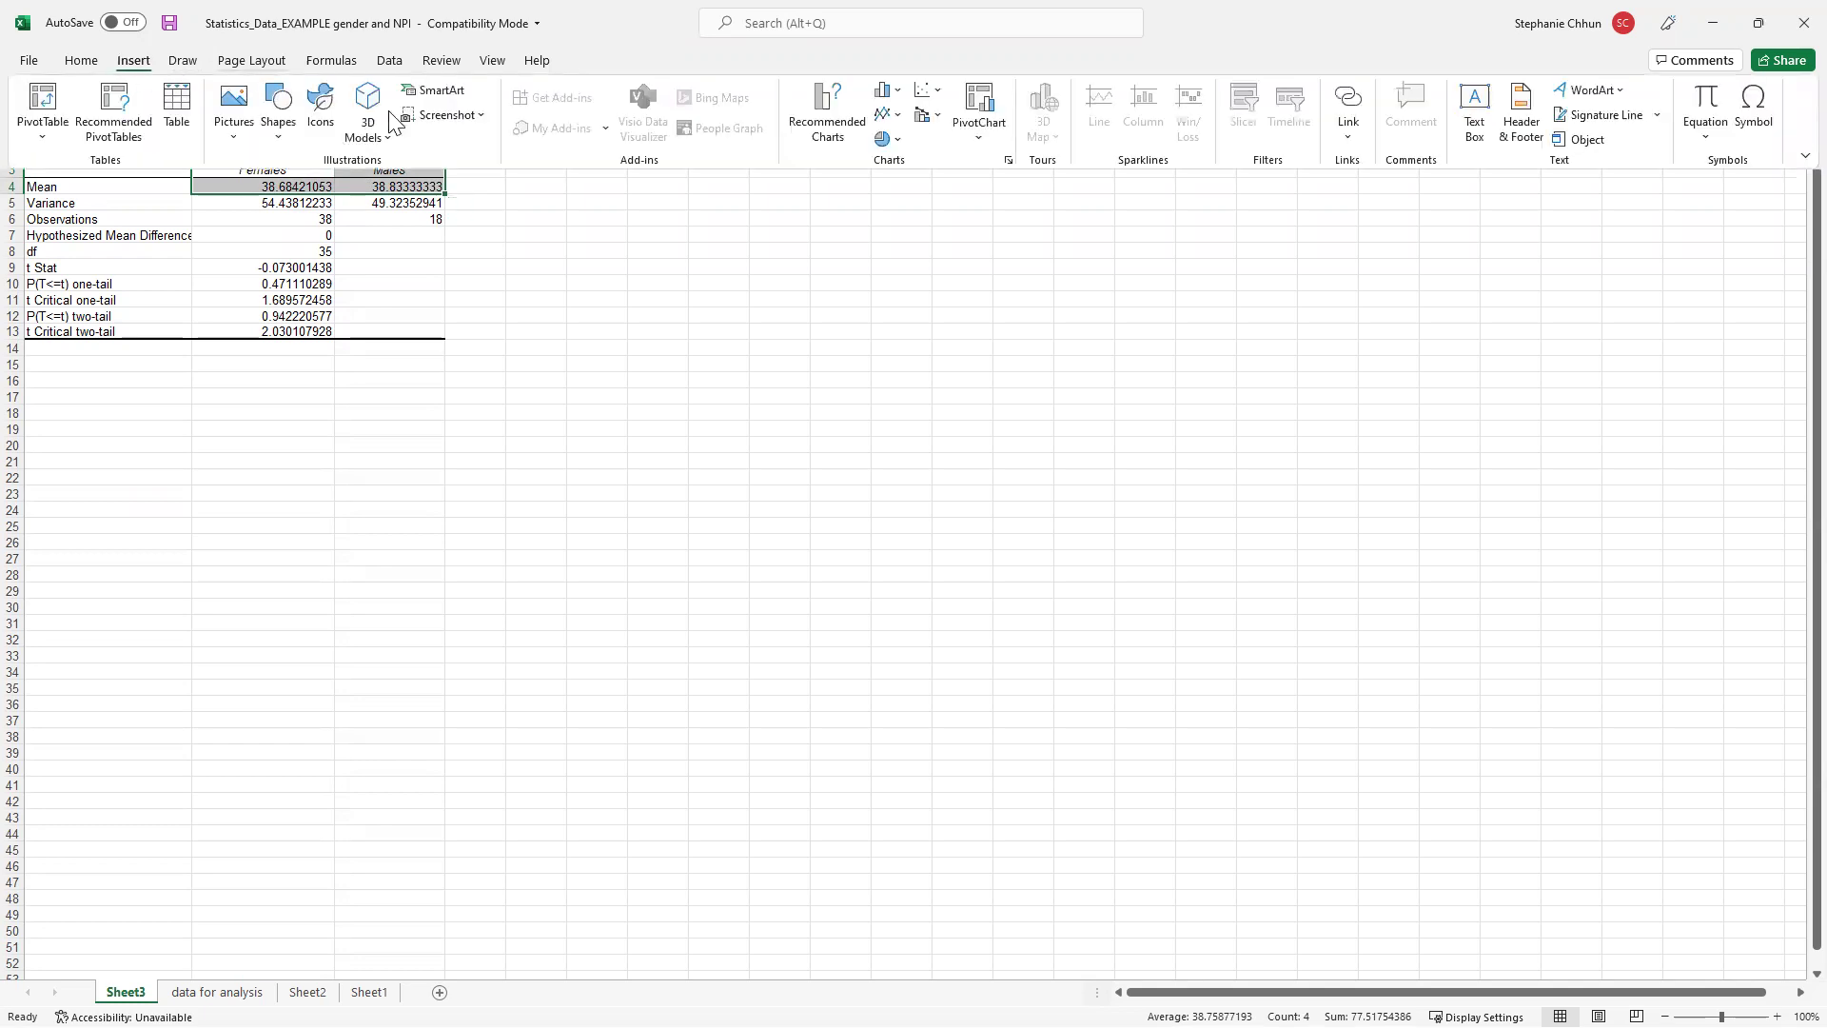
click(895, 95)
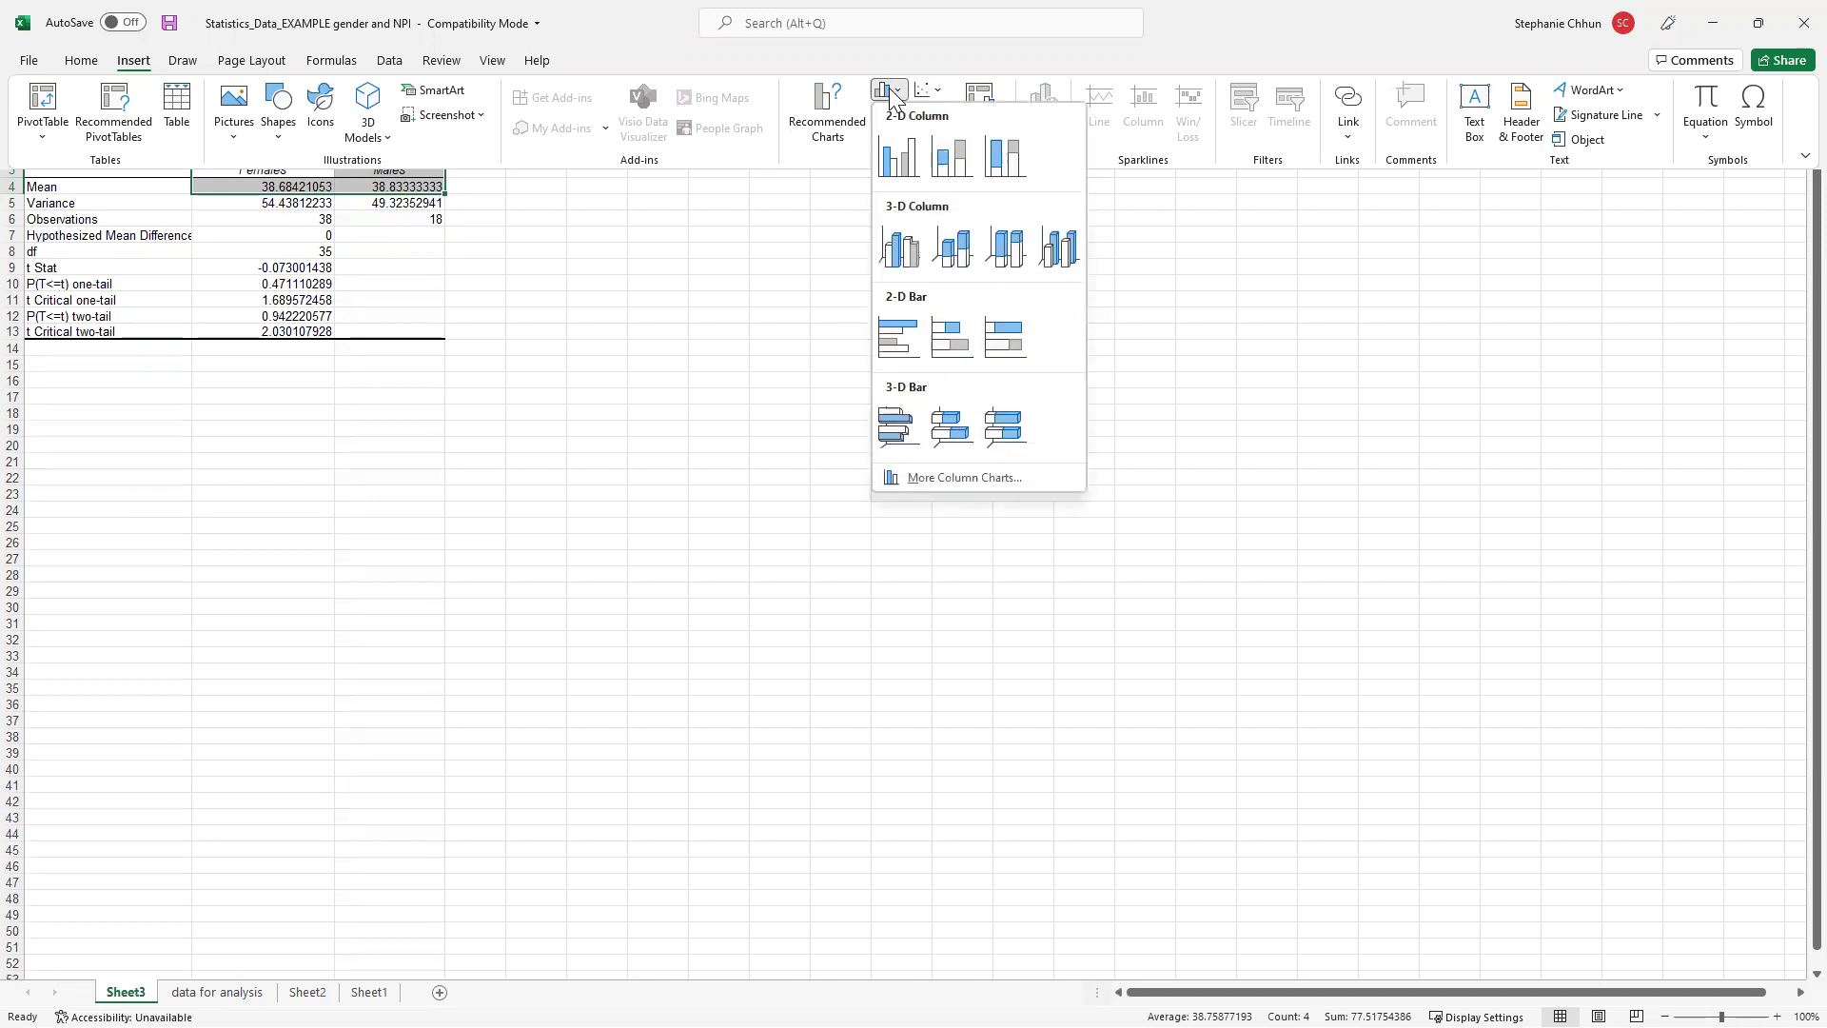
click(899, 161)
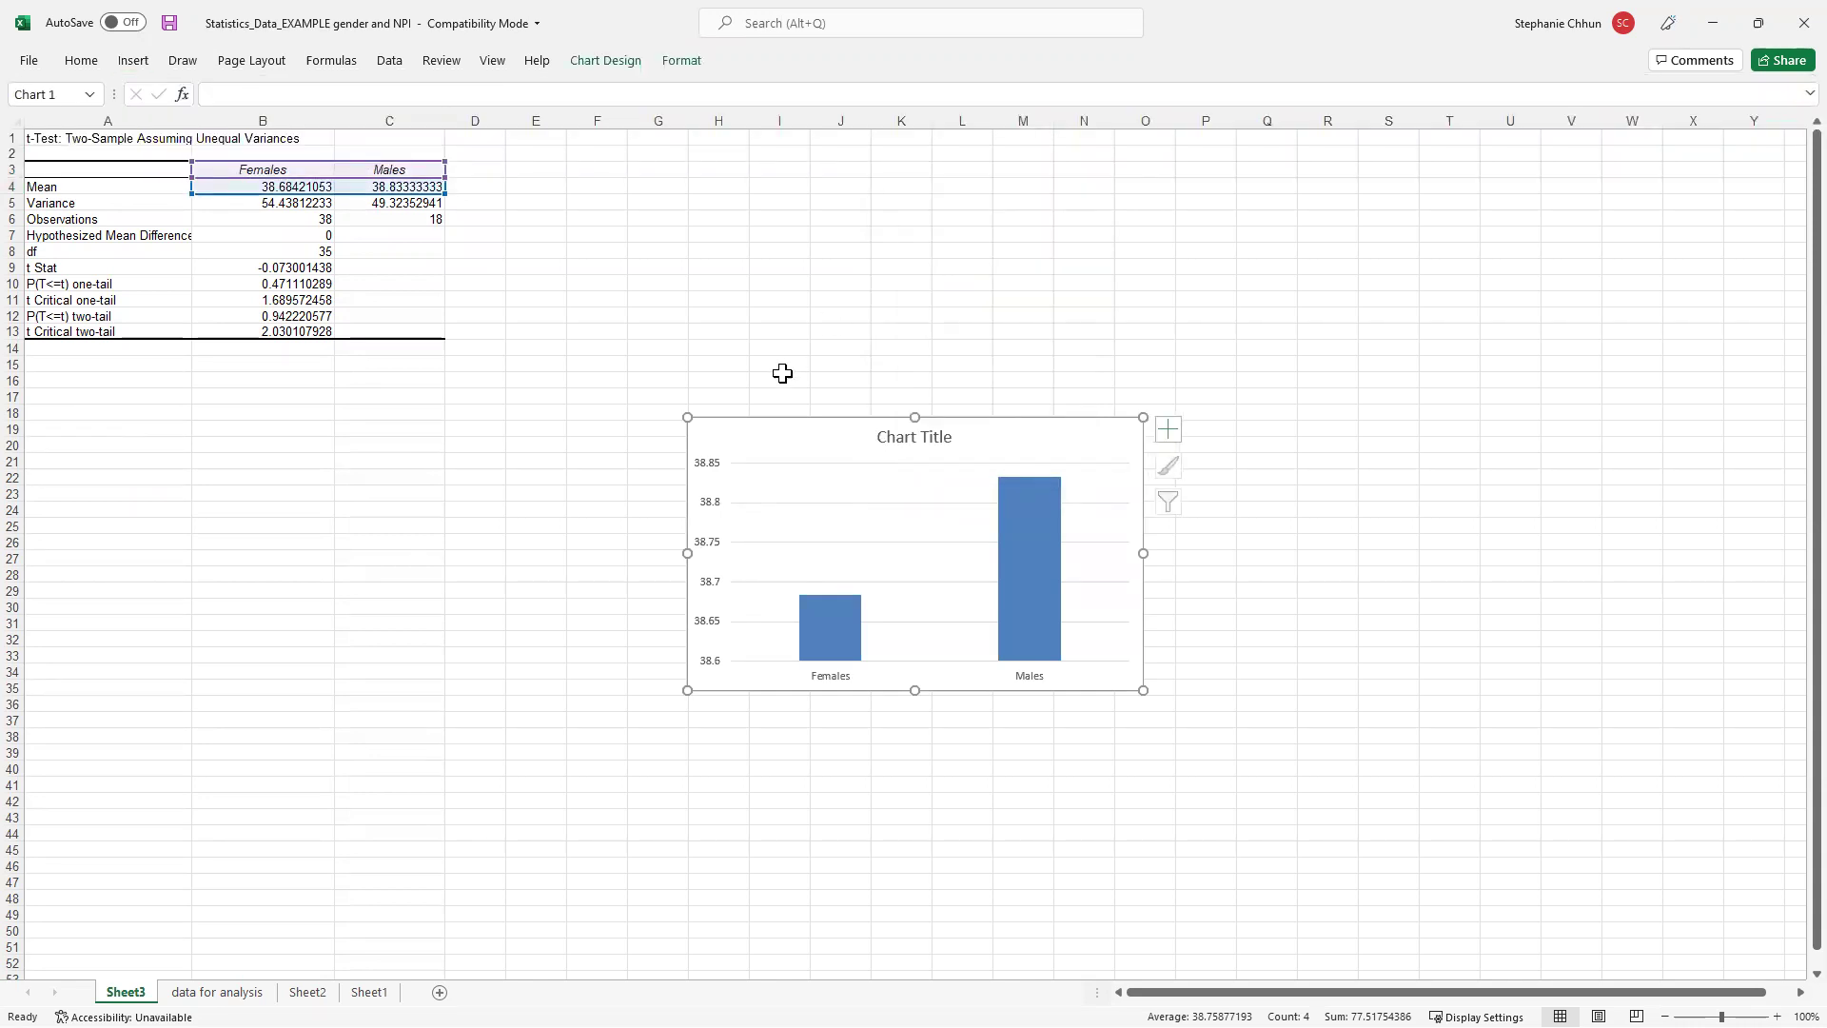
drag(832, 412, 726, 222)
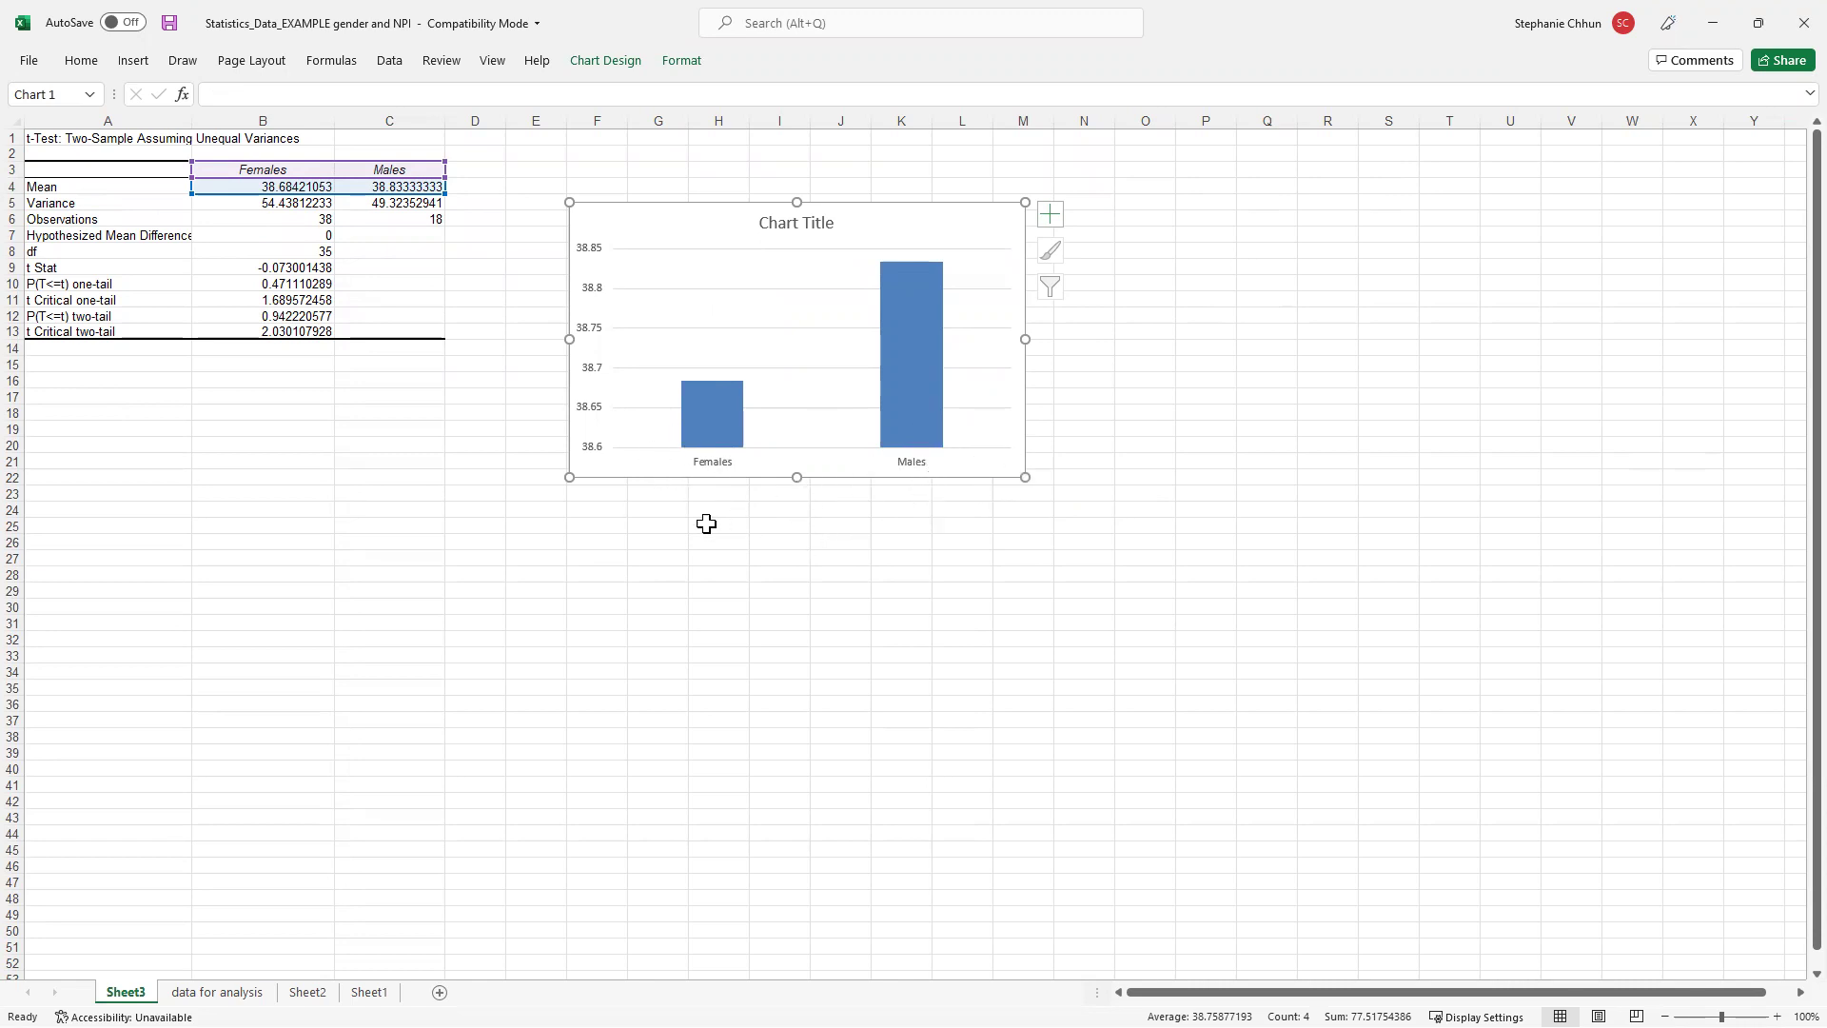
Step: Change the chart title to "Gender differences in Narcissism"
click(804, 225)
drag(833, 225, 763, 223)
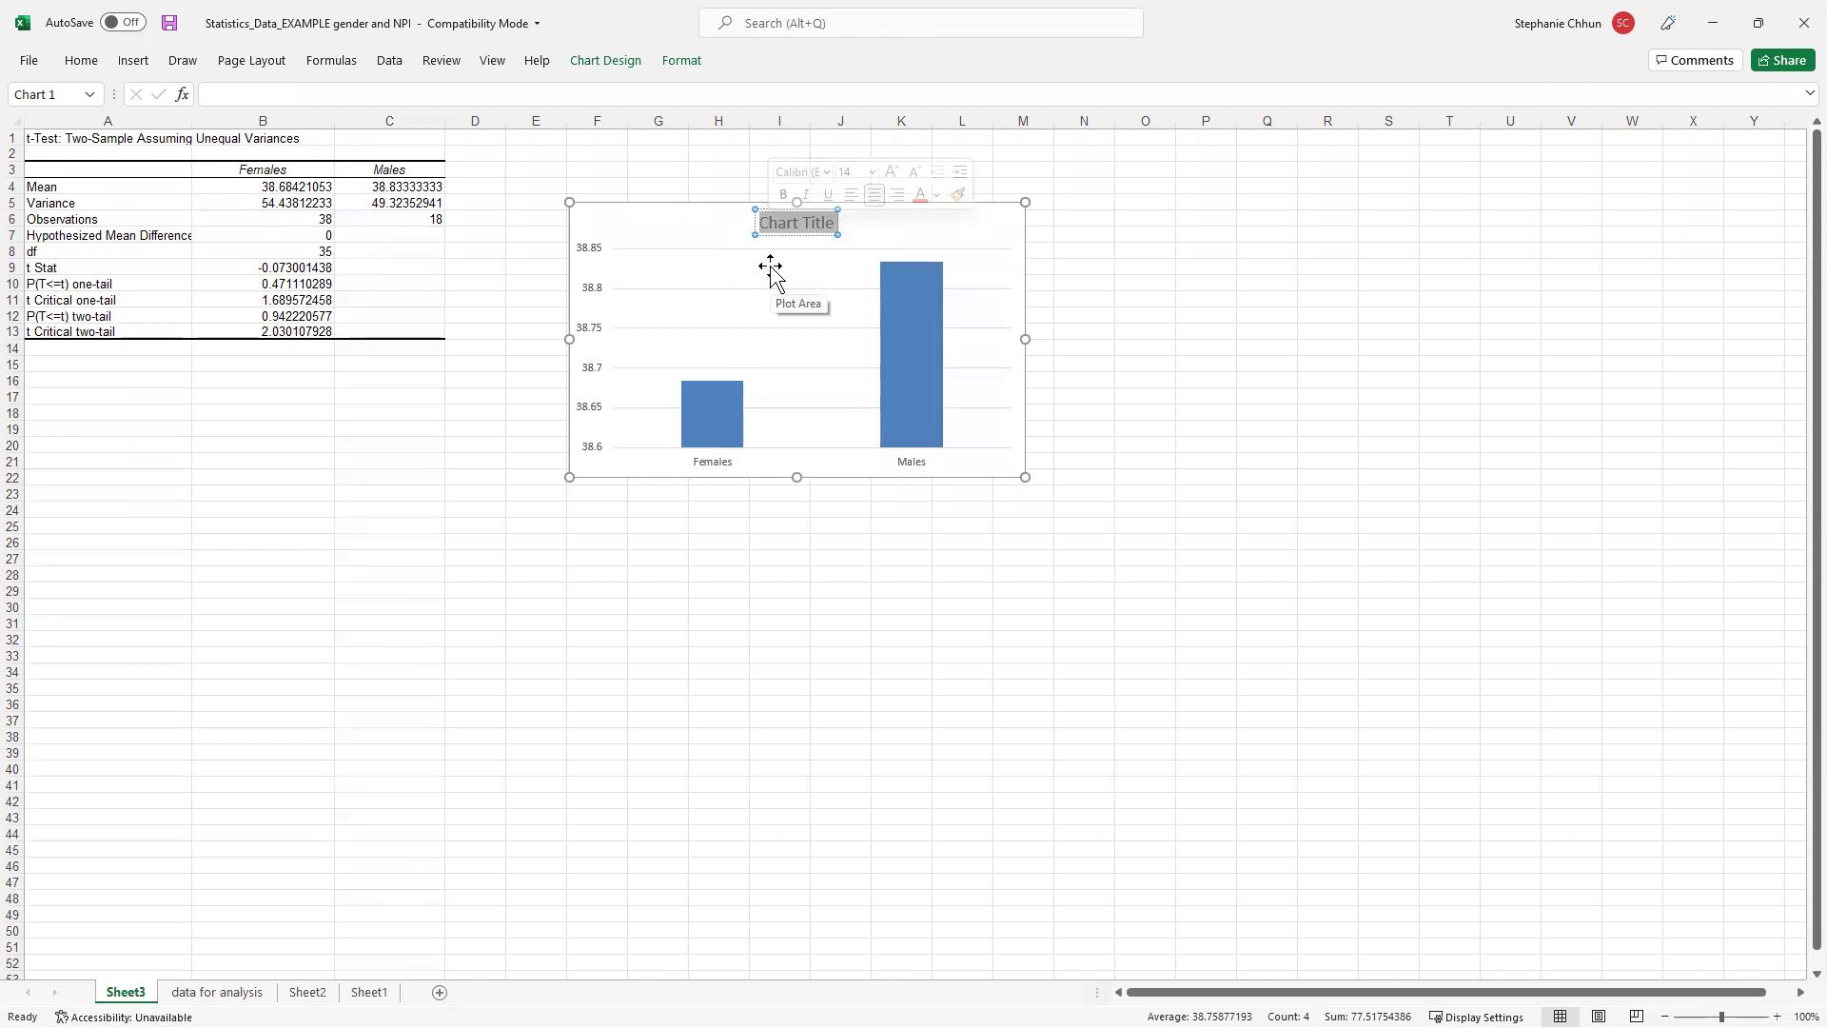
text(Gen)
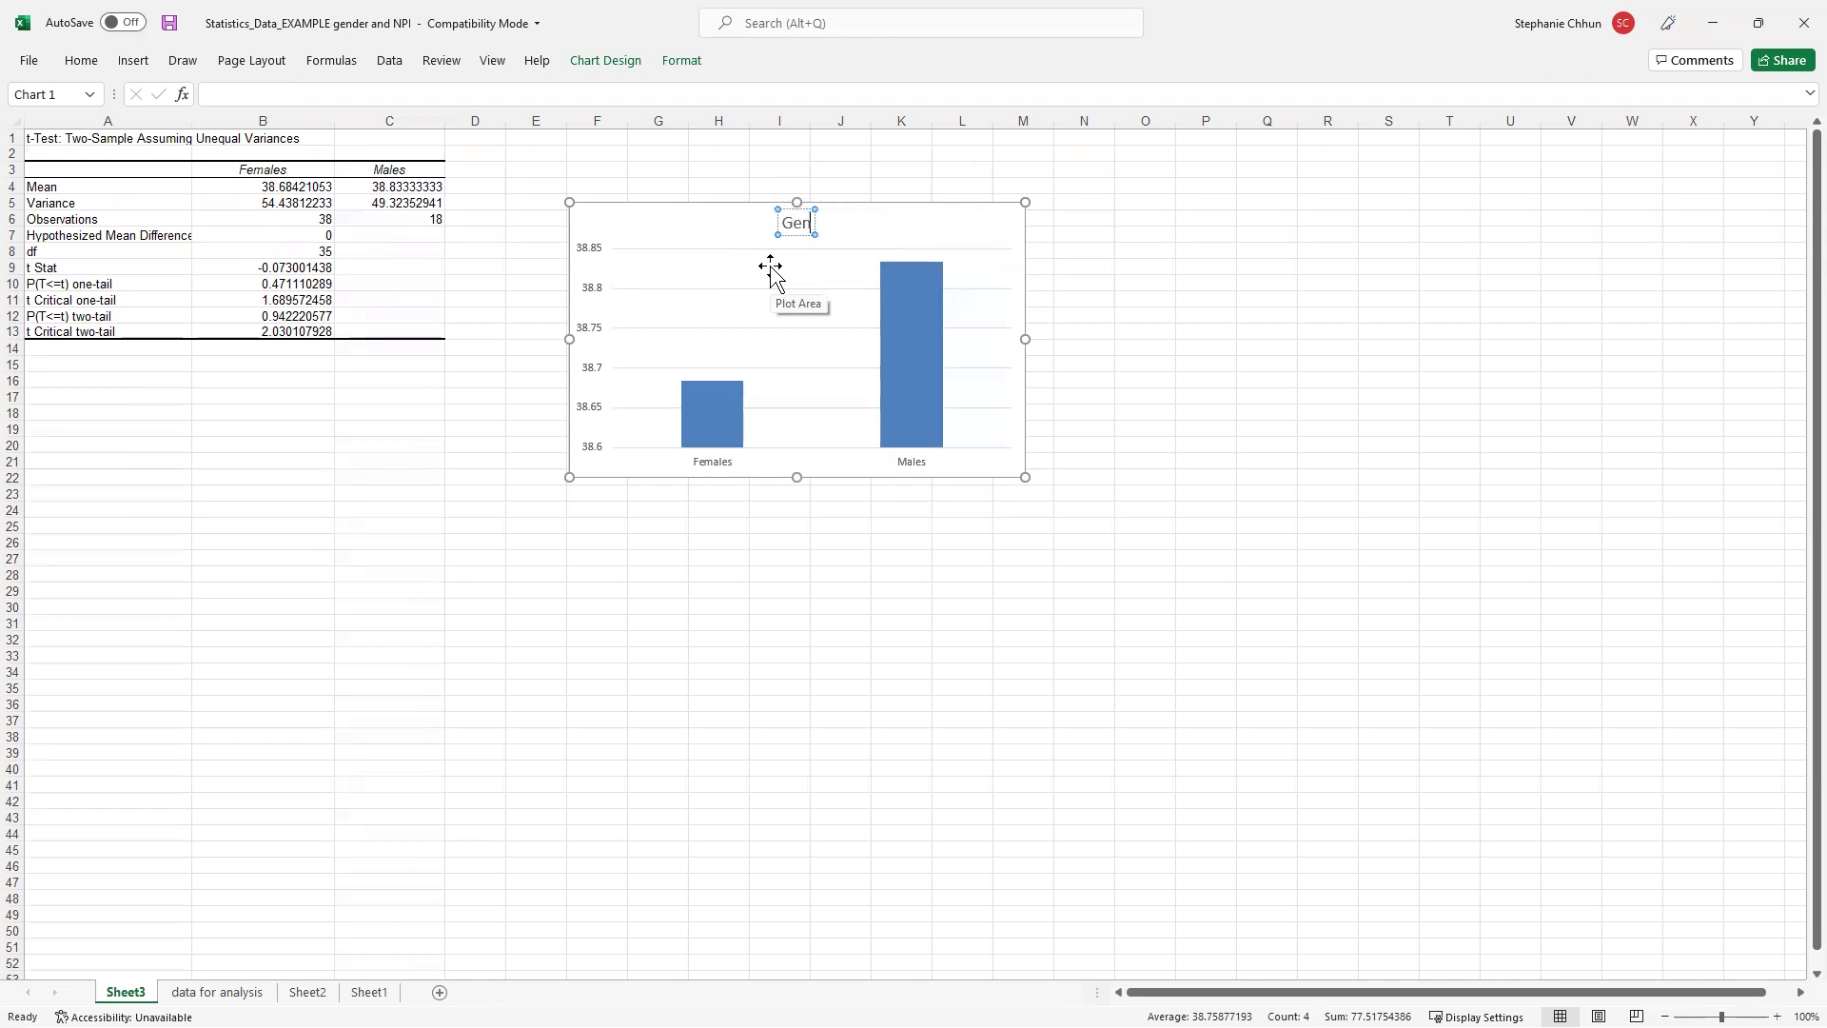
text(der differen)
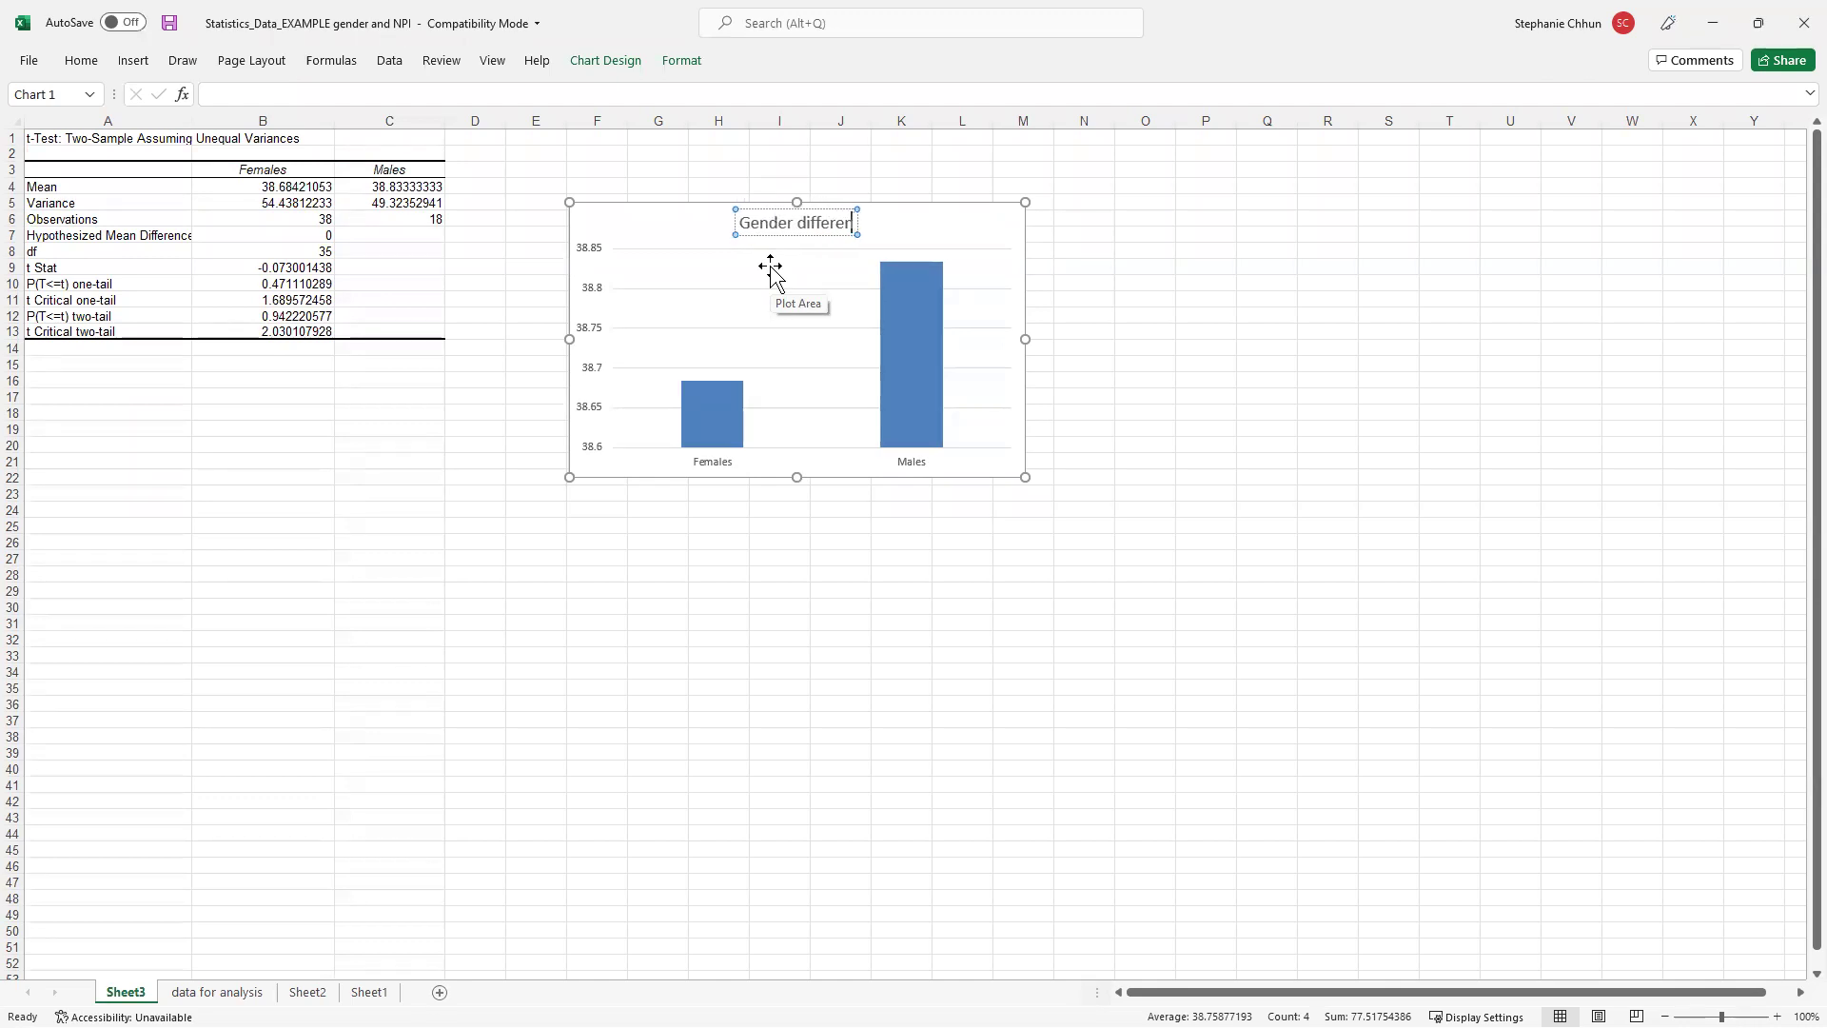
text(ces)
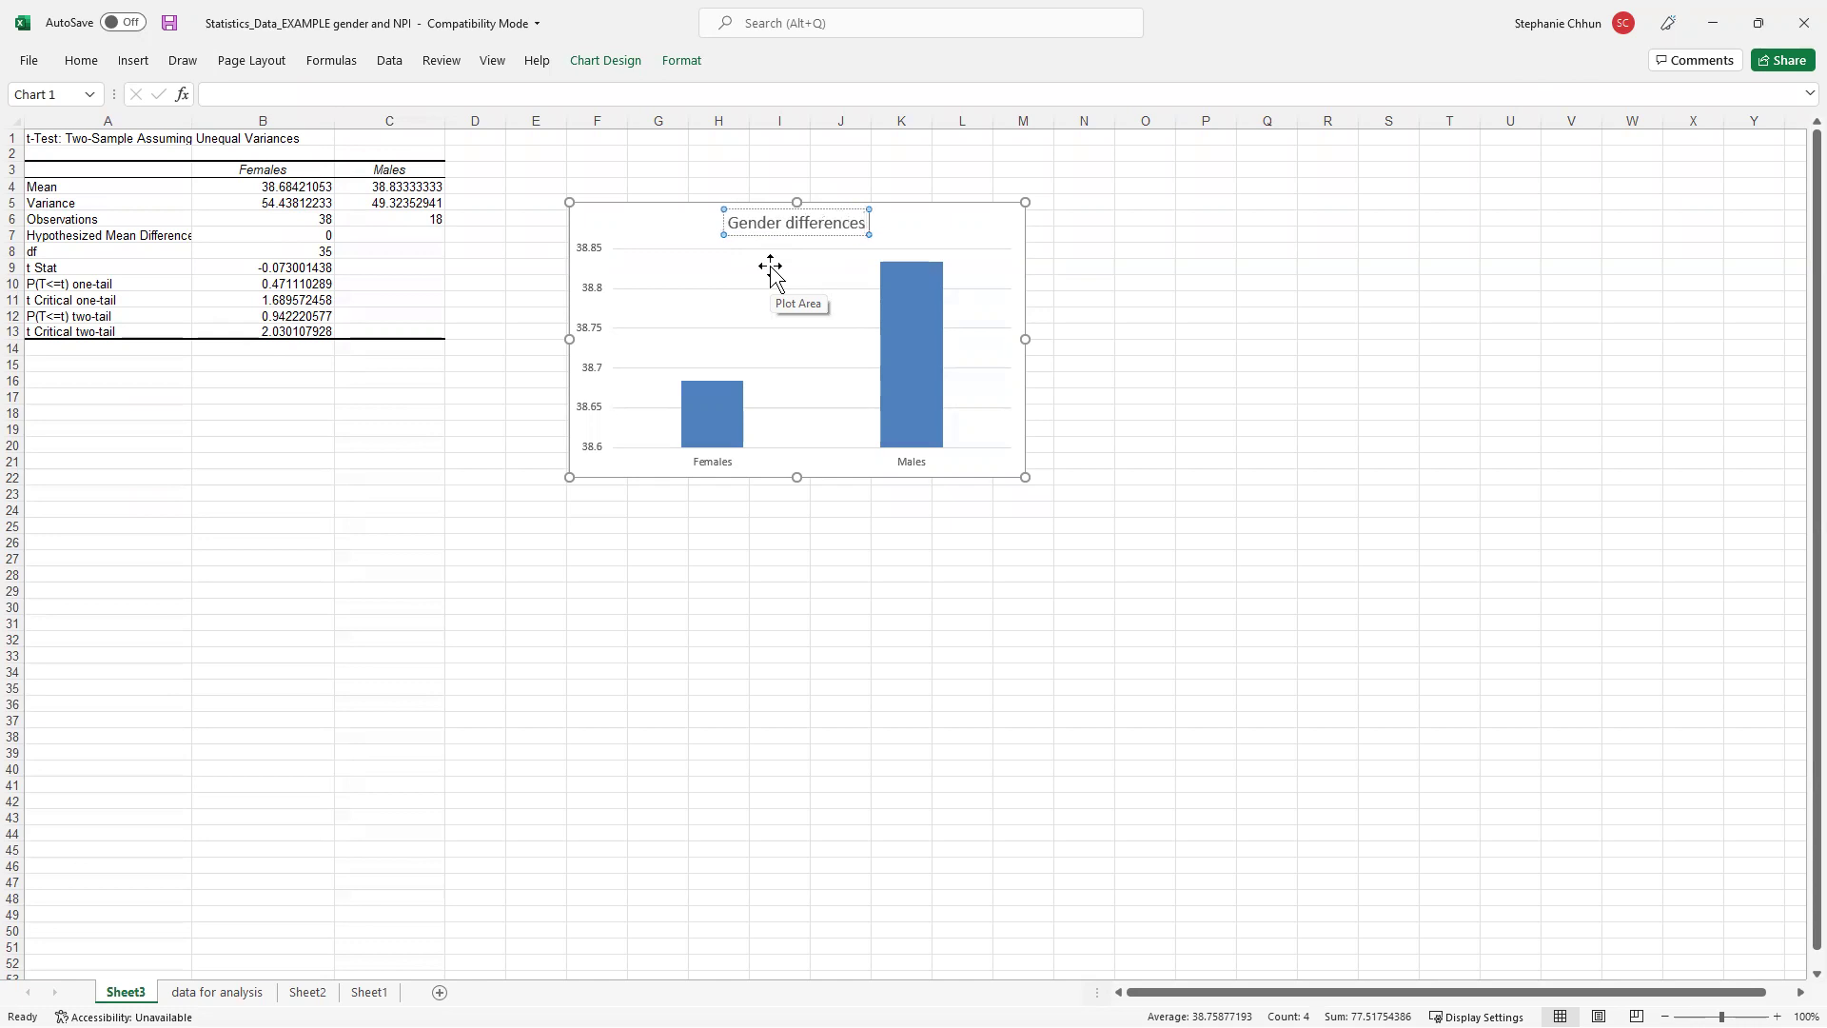
text( in)
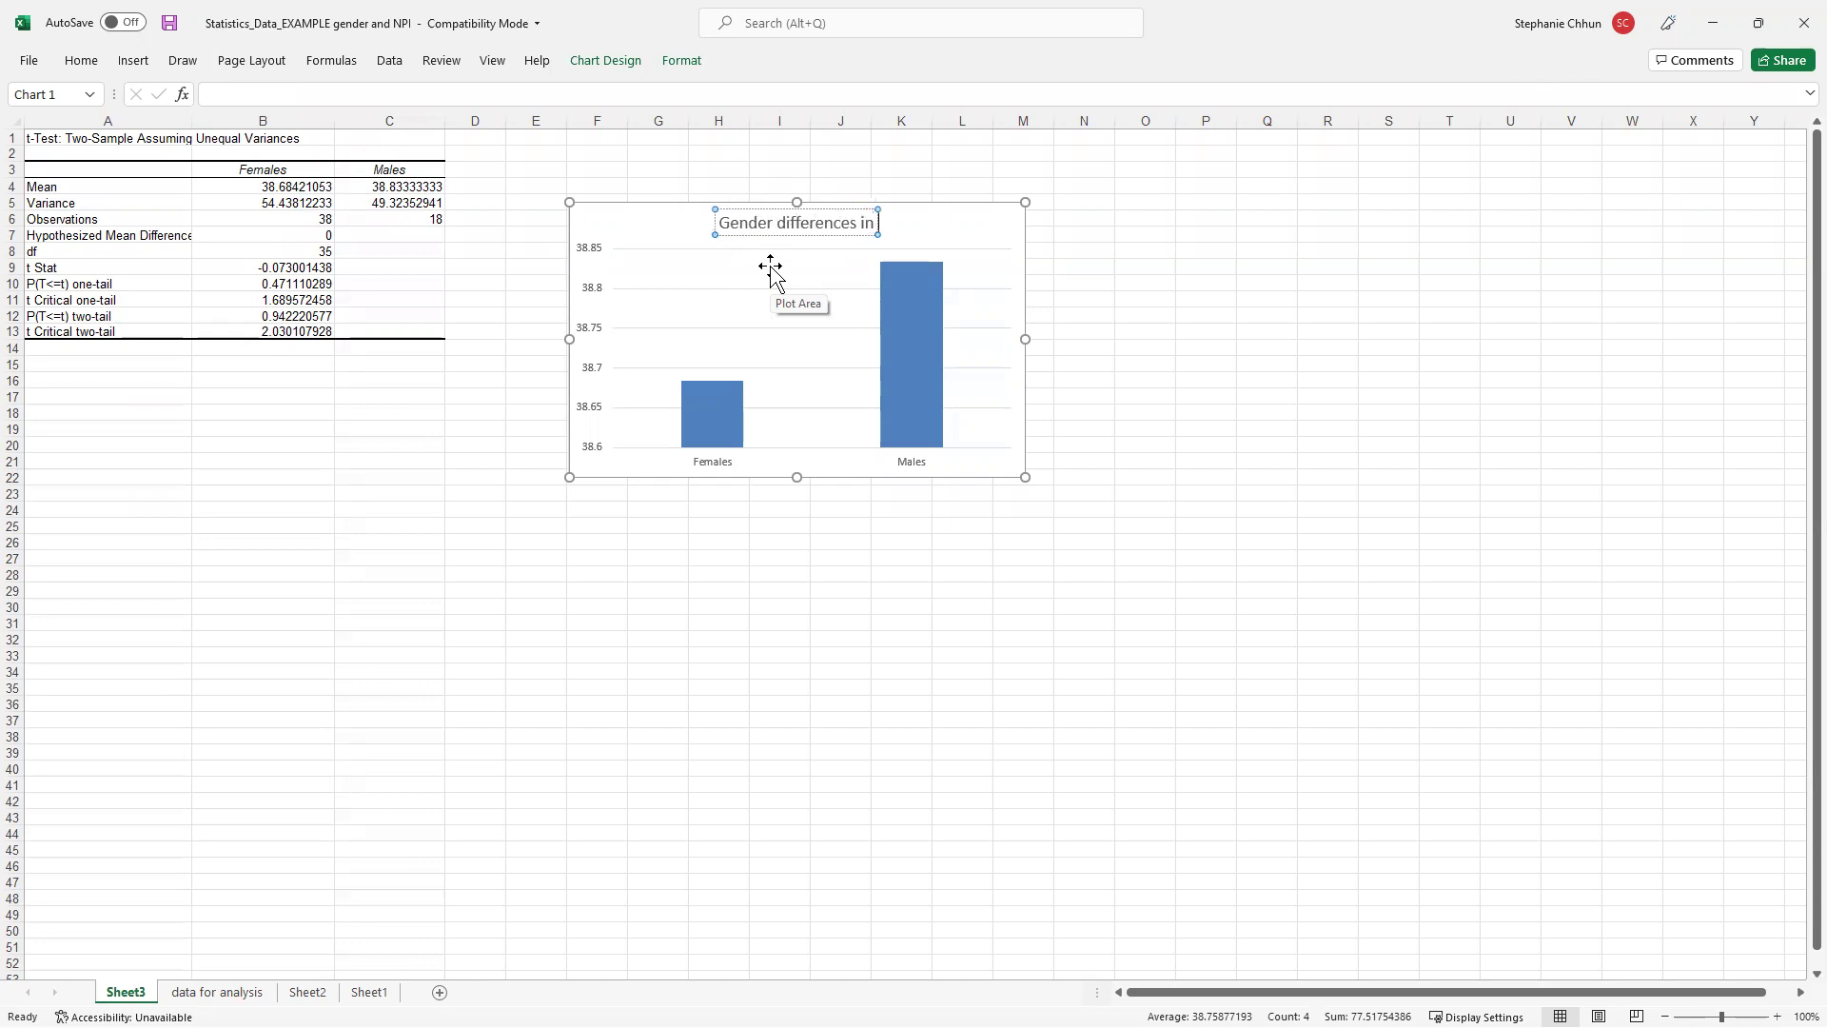
text( Nar)
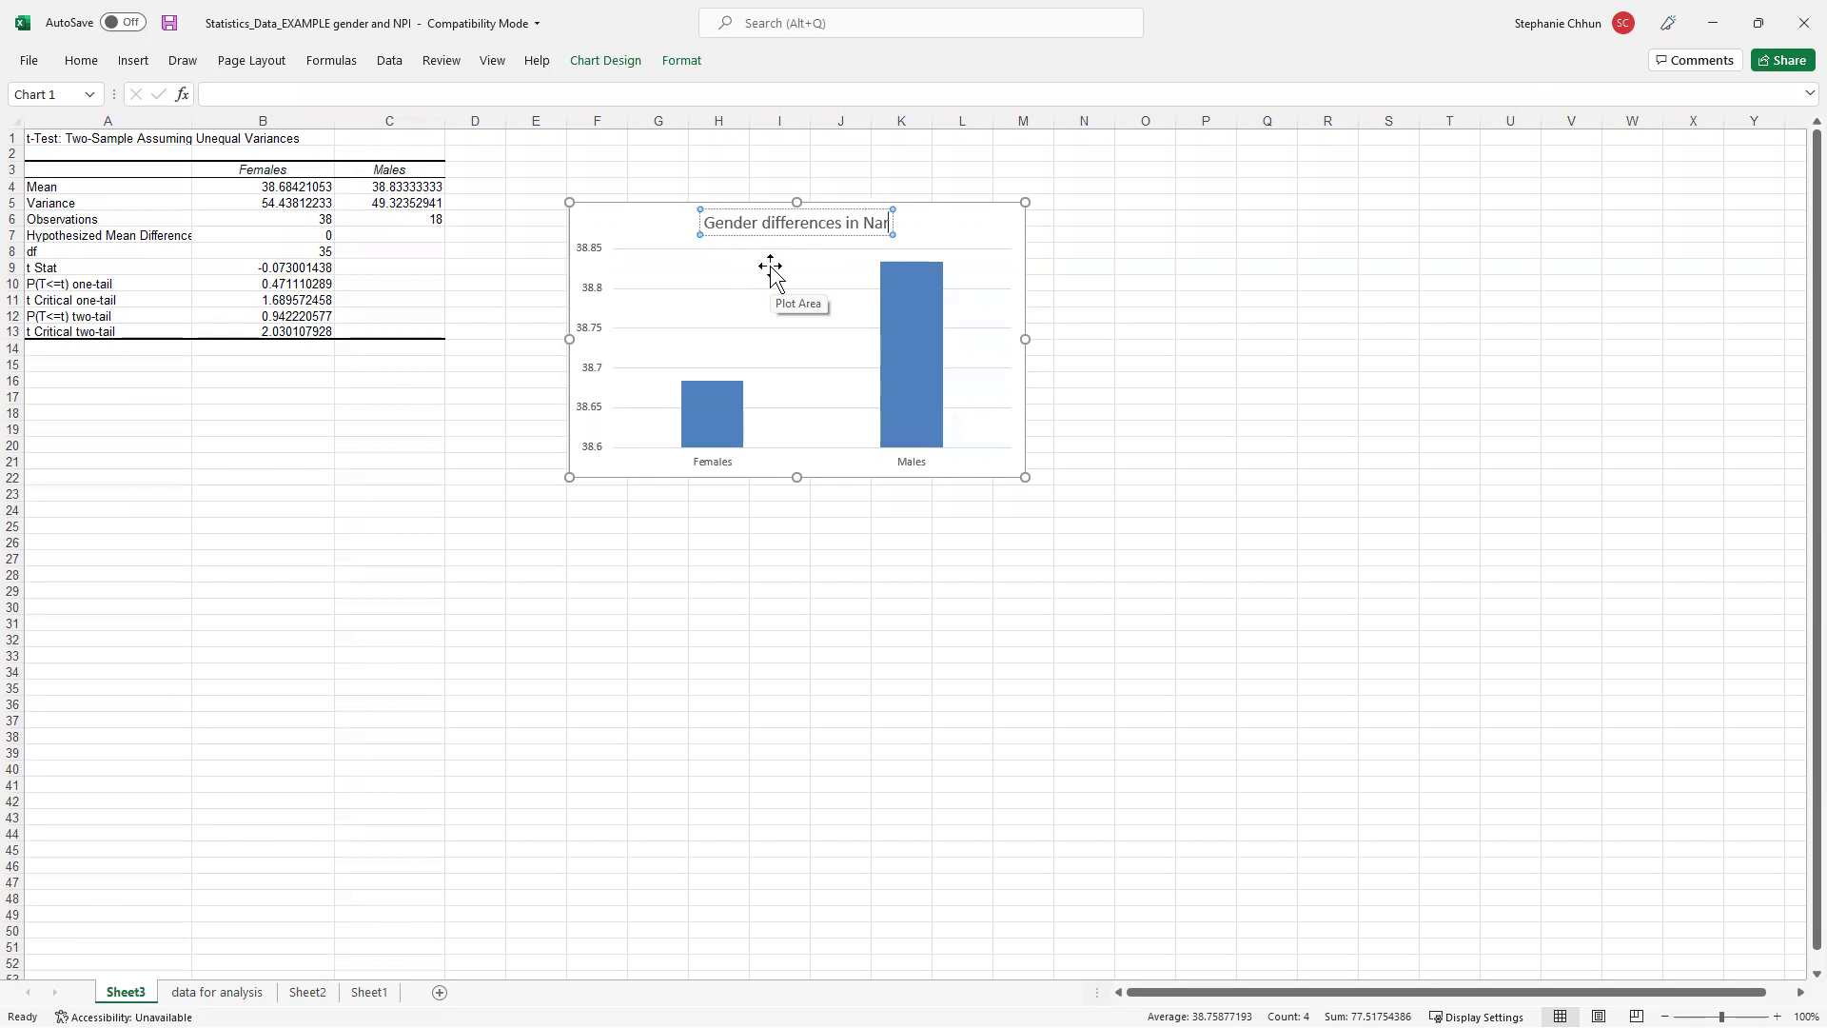
text(ciss)
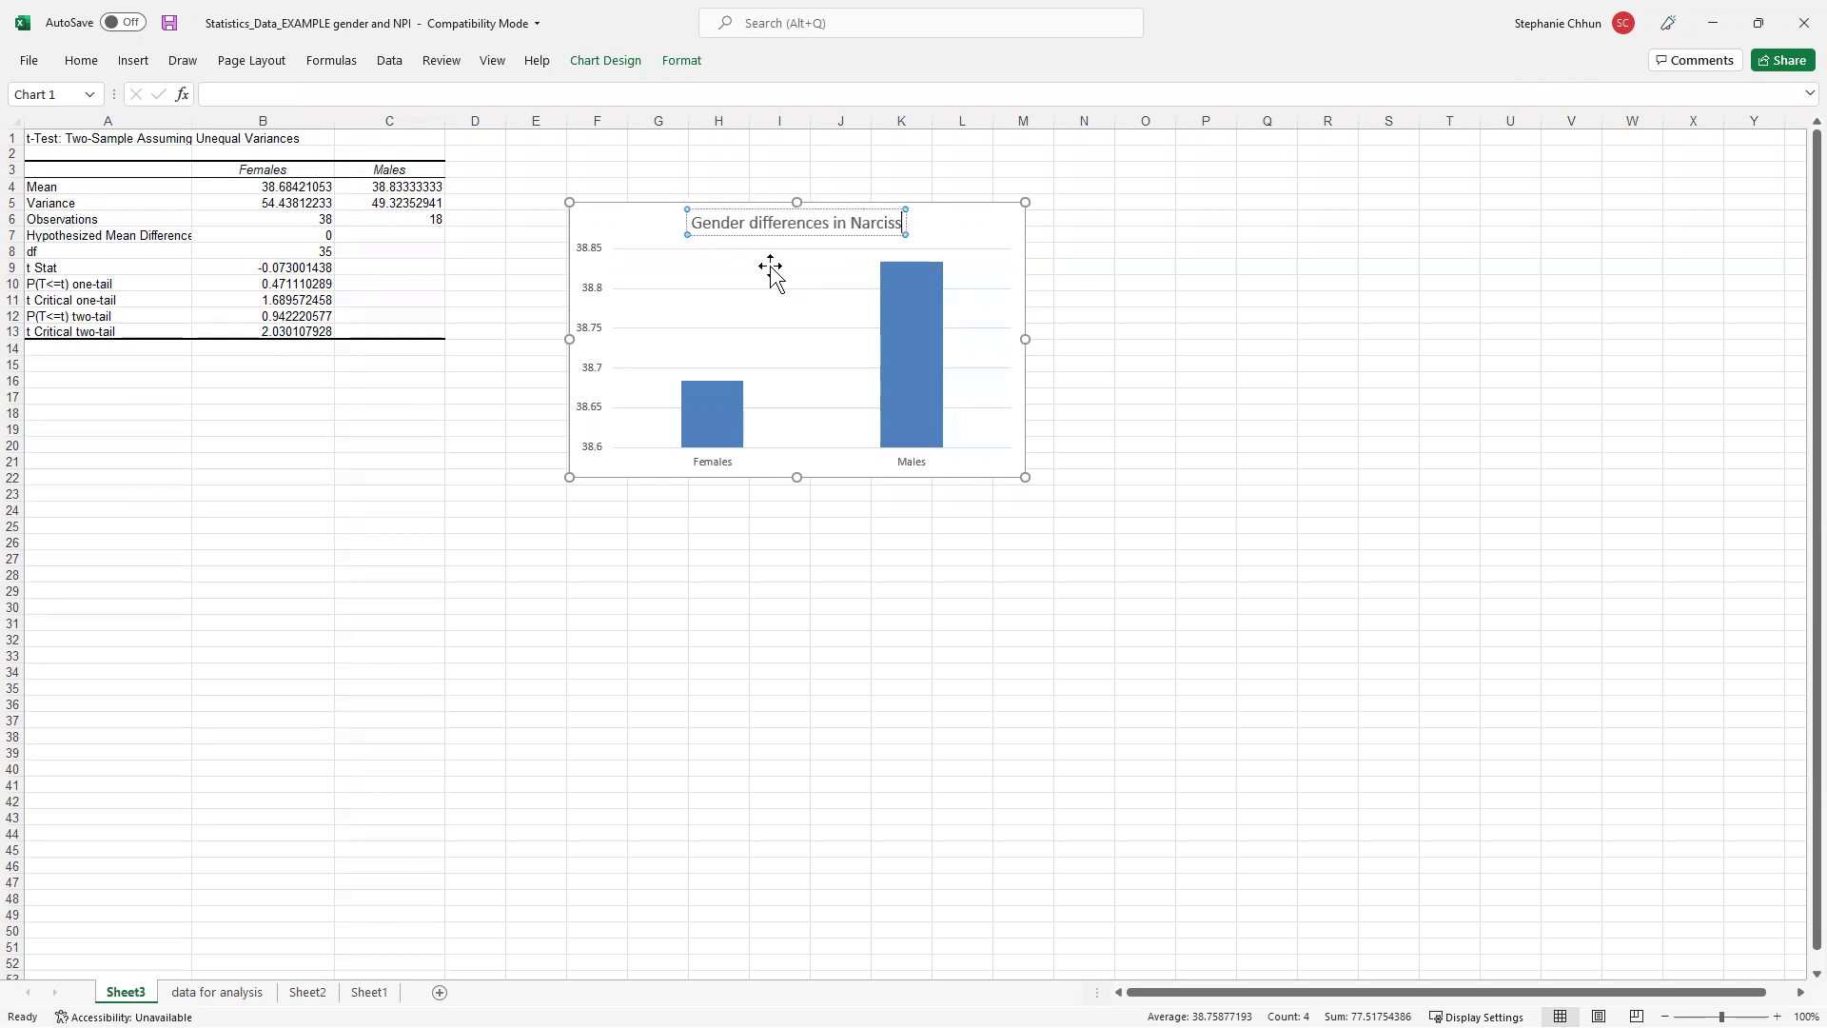
text(ism)
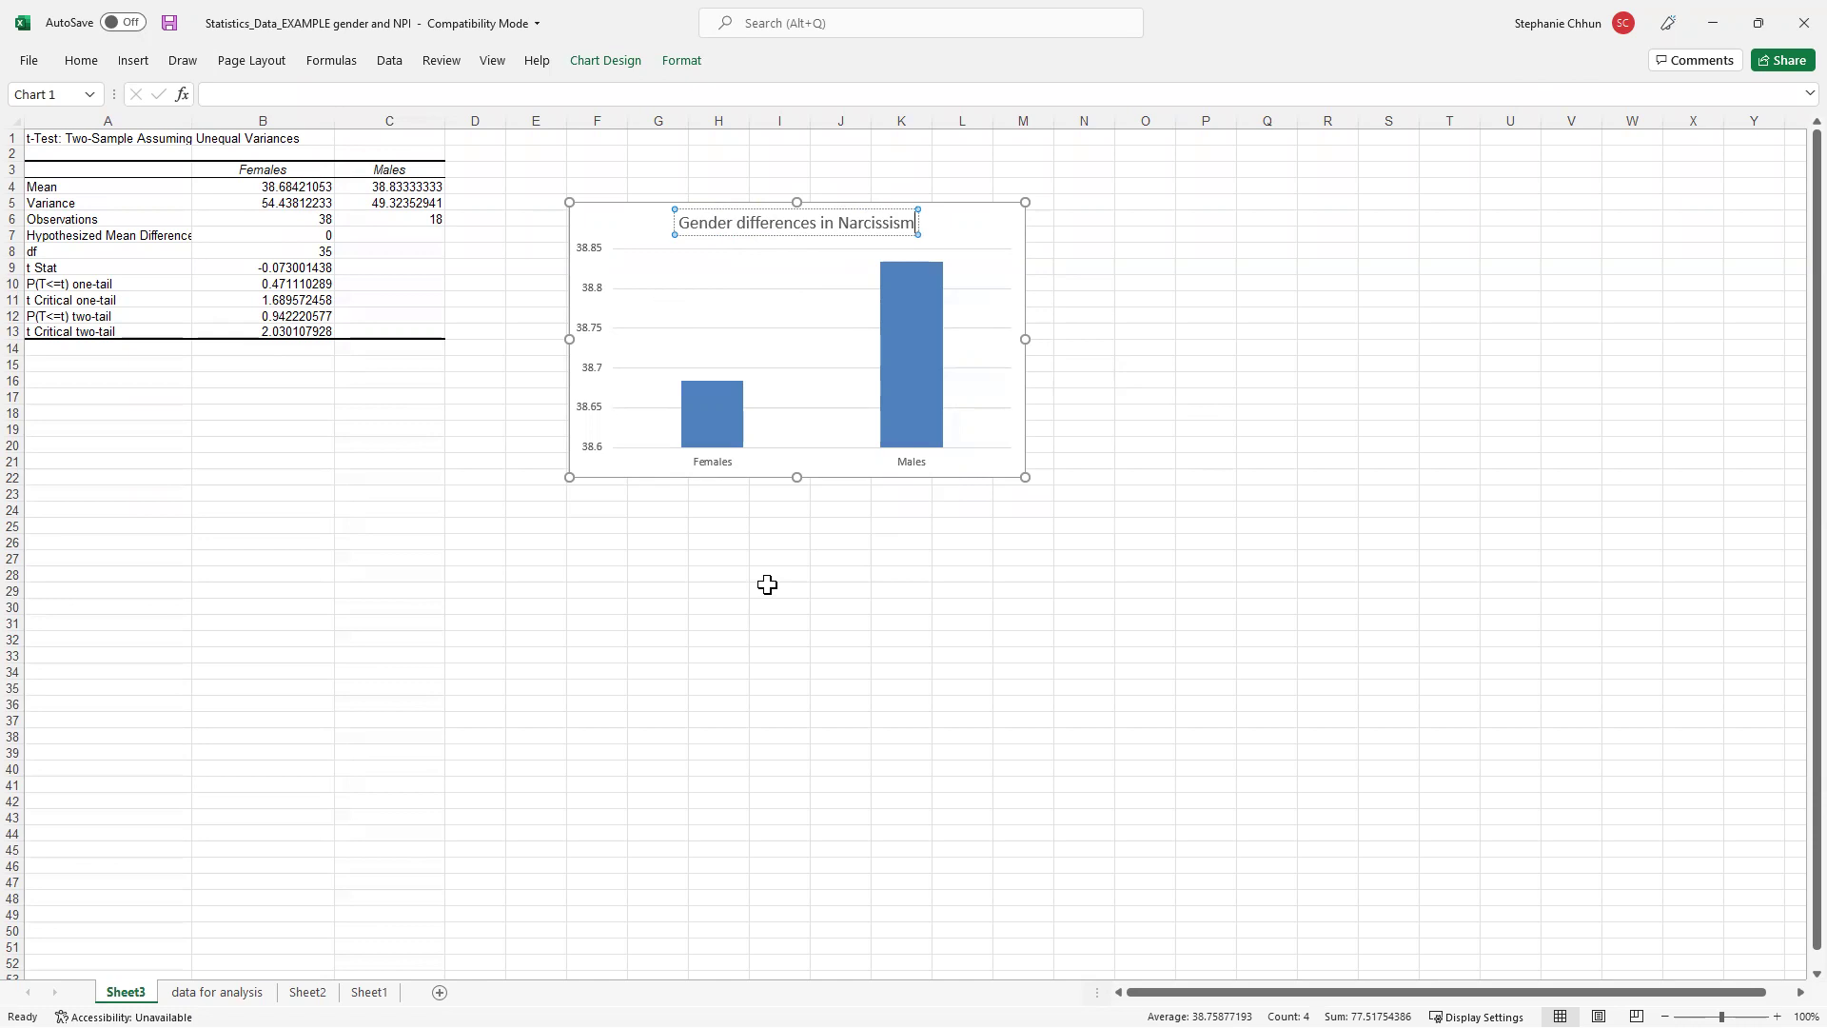
click(799, 559)
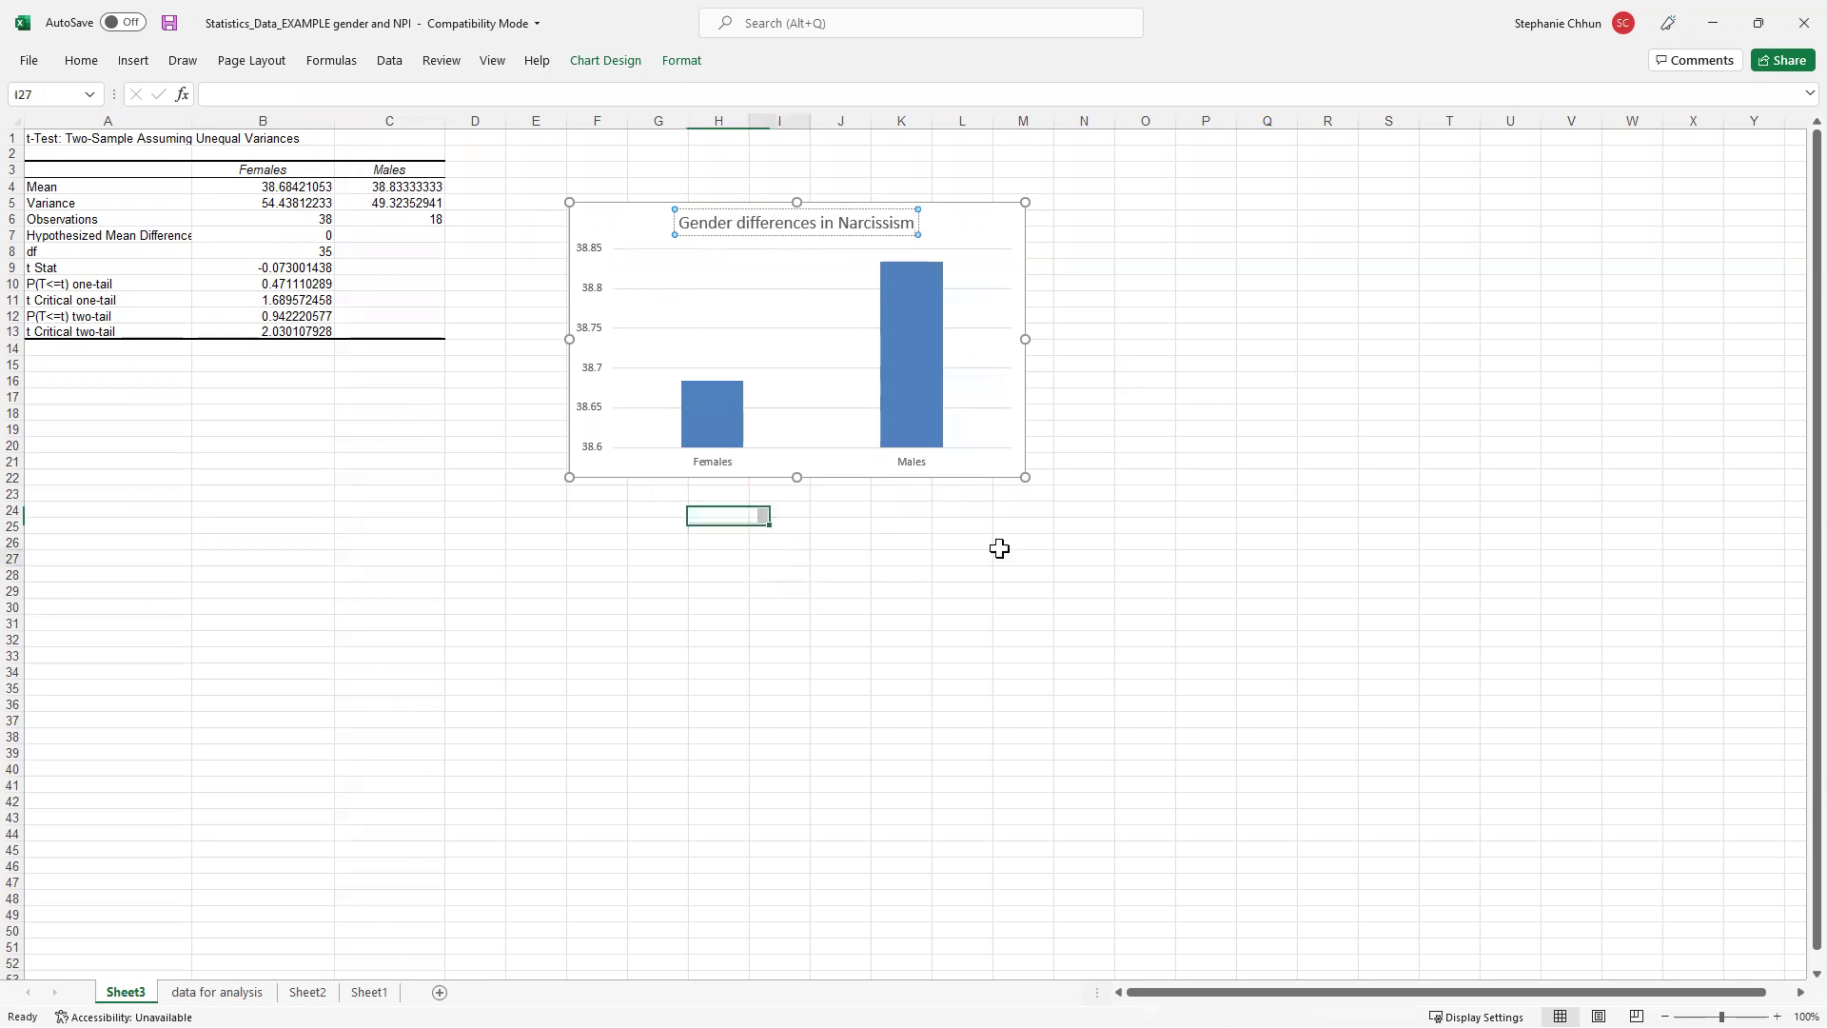